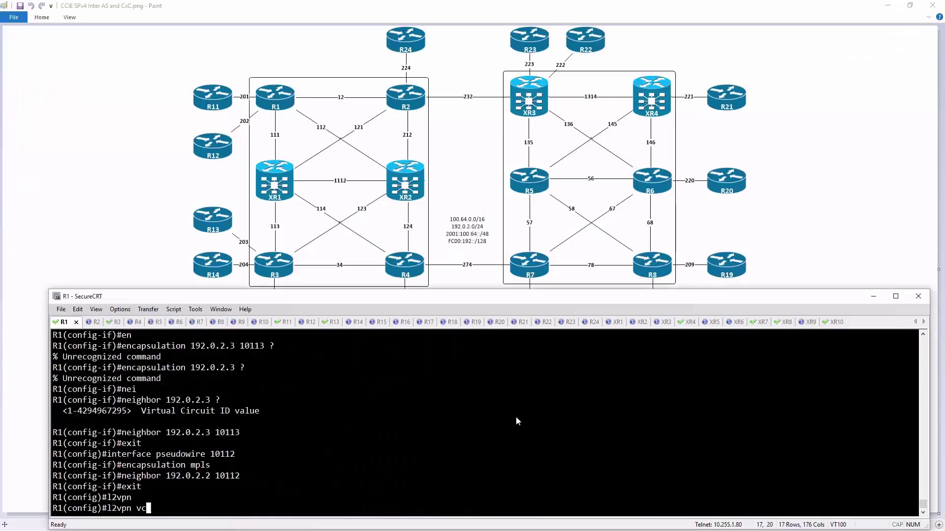
- Enter 'xc context RR' at the R15 console prompt
type("v")
key("BackSpace")
type("xc context RR")
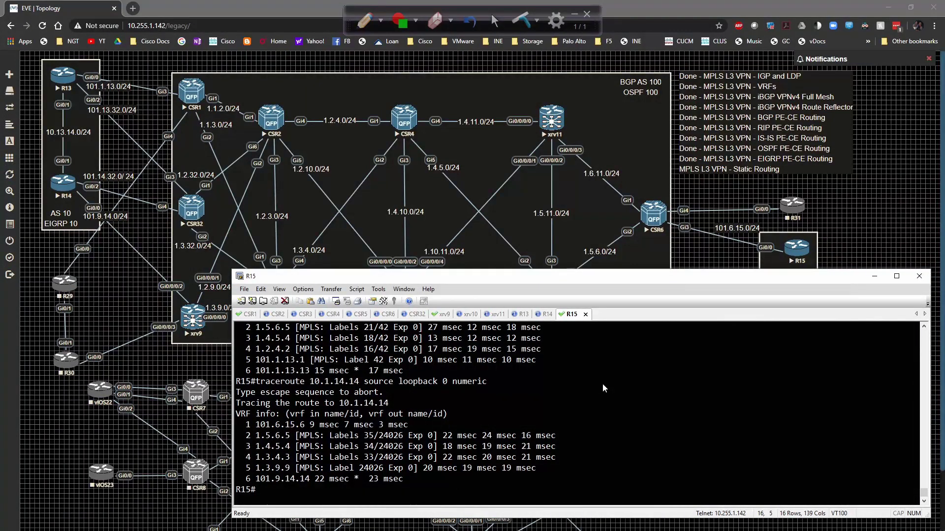
- List R15's configured routing processes and enter configuration mode
type("sh run | in router")
key("Return")
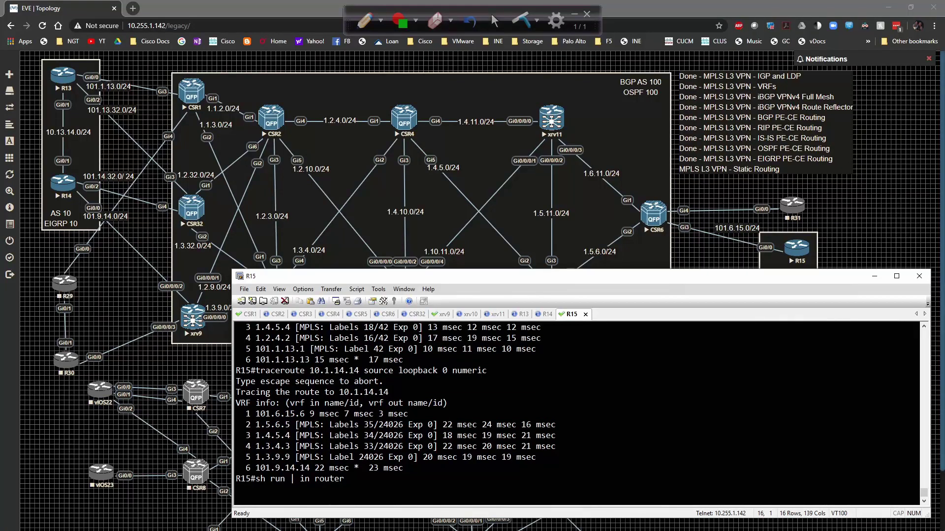
type("conf t")
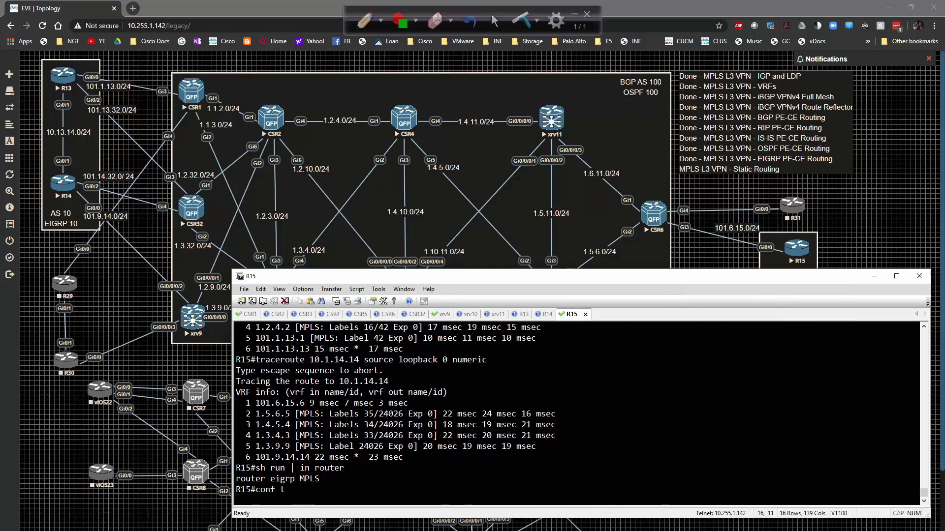
key("Return")
- Remove router eigrp MPLS on R15 and add a default static route via 101.6.15.6
type("no")
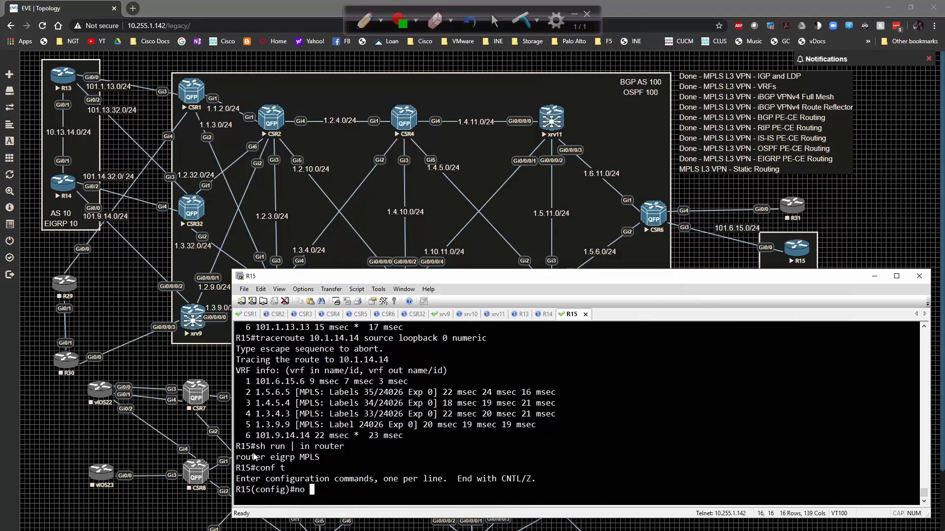
left_click_drag(236, 457, 320, 458)
right_click(305, 460)
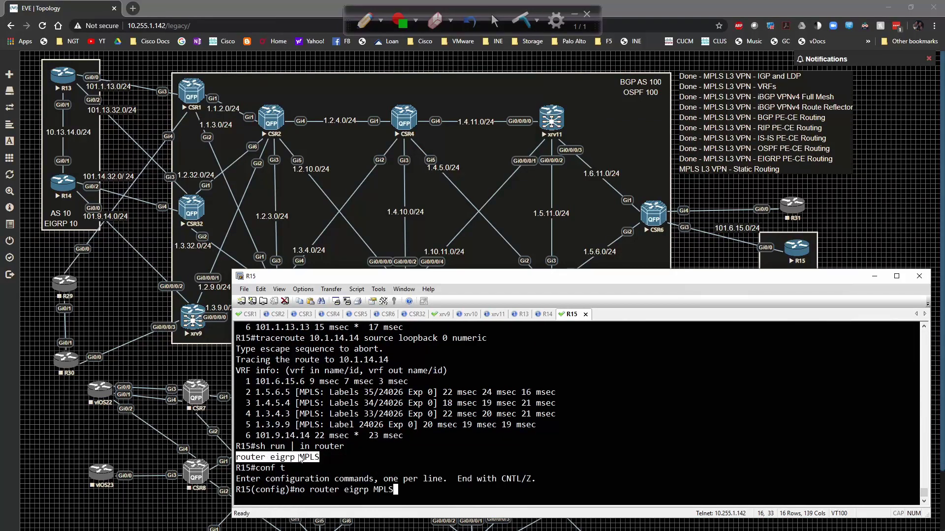
key("Return")
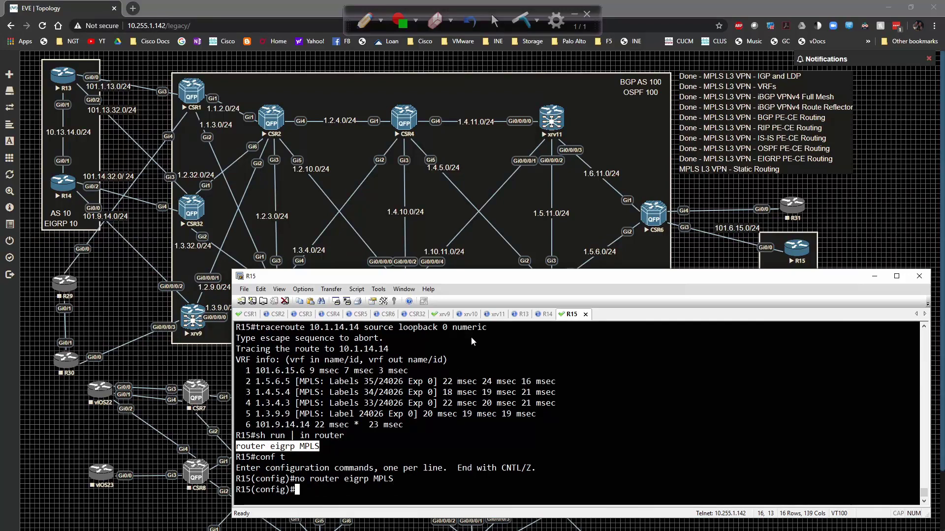
type("i")
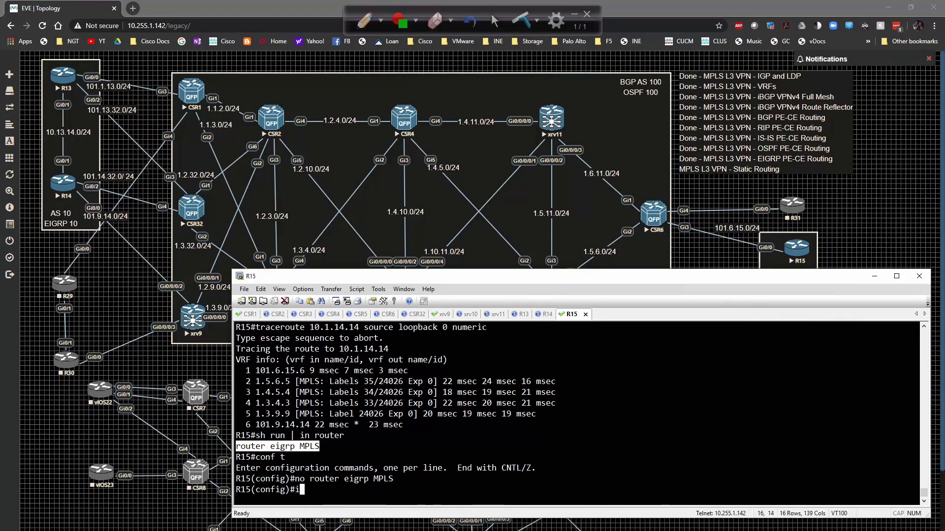
type("p route 0.0.0.0 0.0.0.")
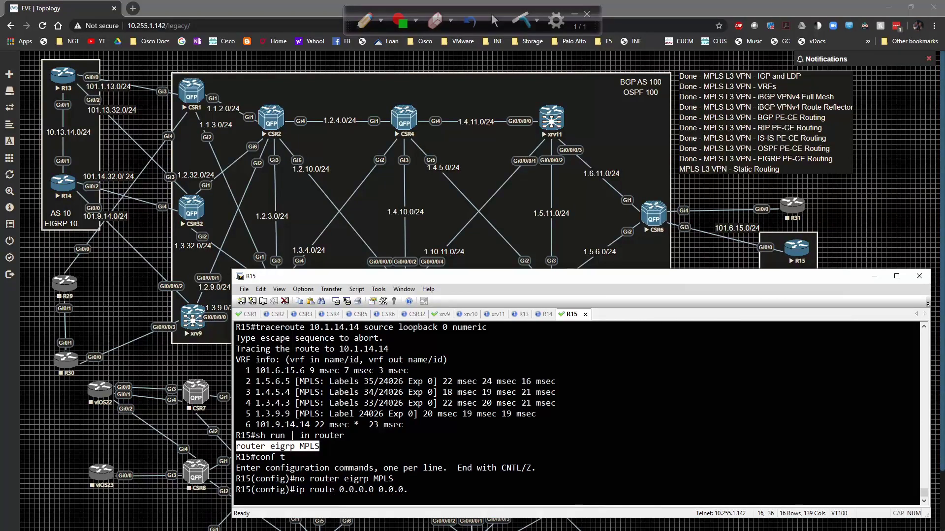
type("0 101.6.15.1")
key("Return")
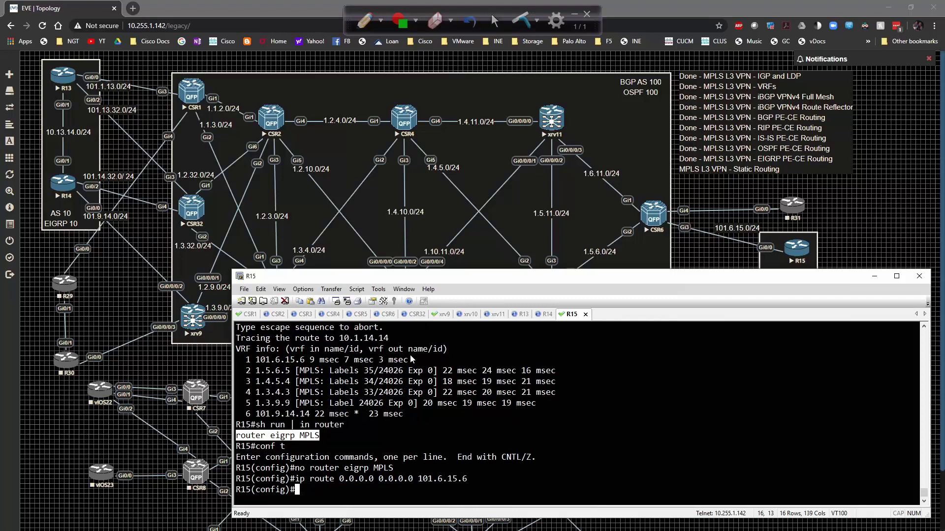
- On R14, enter privileged mode, list routing processes, and enter configuration mode
left_click(546, 314)
key("Return")
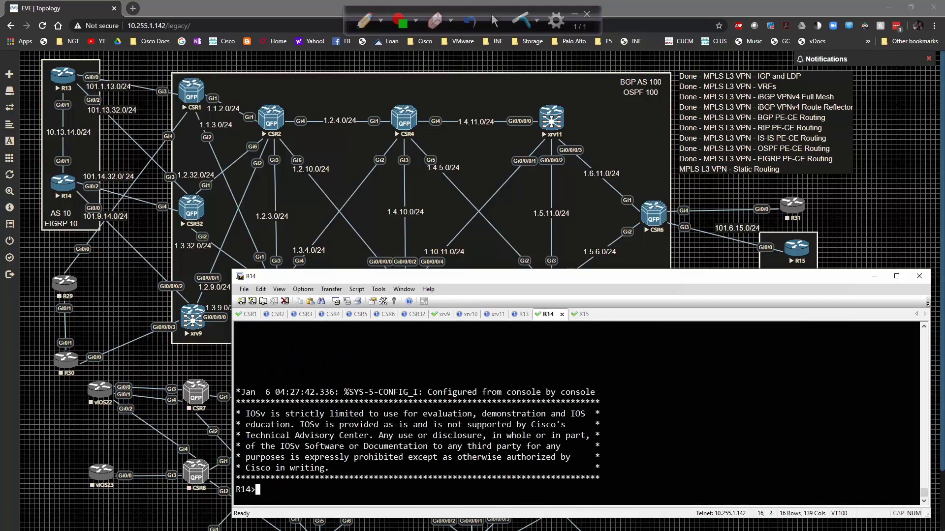
type("en")
key("Return")
type("sh run | in ")
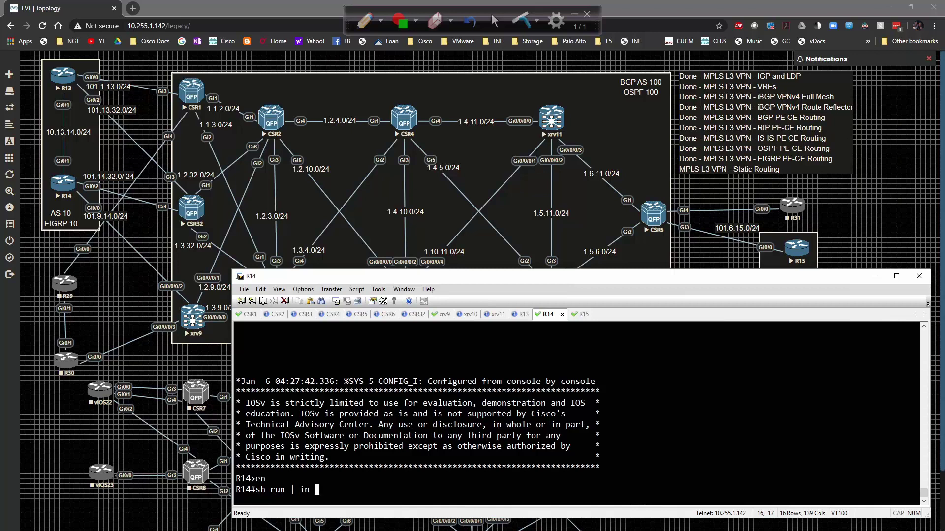
type("router")
key("Return")
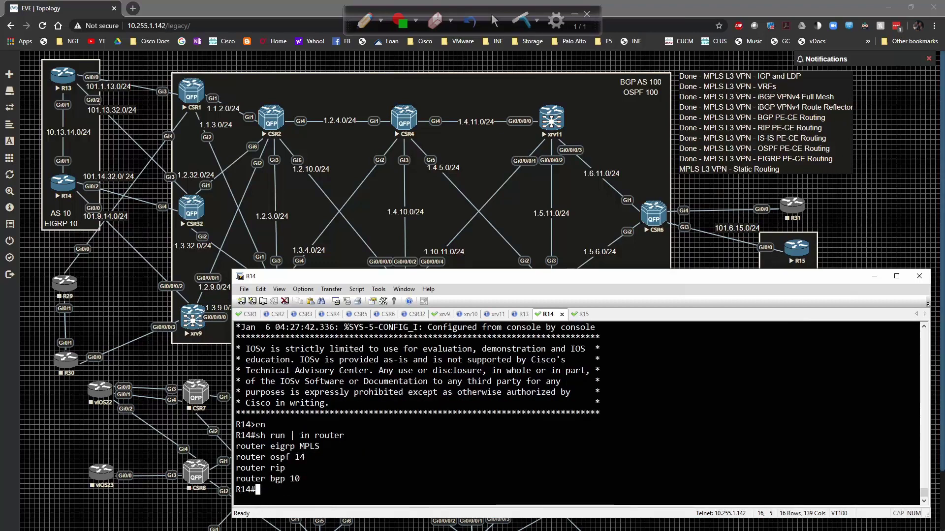
type("conf t")
key("Return")
- Remove the RIP and BGP 10 routing processes from R14
type("no")
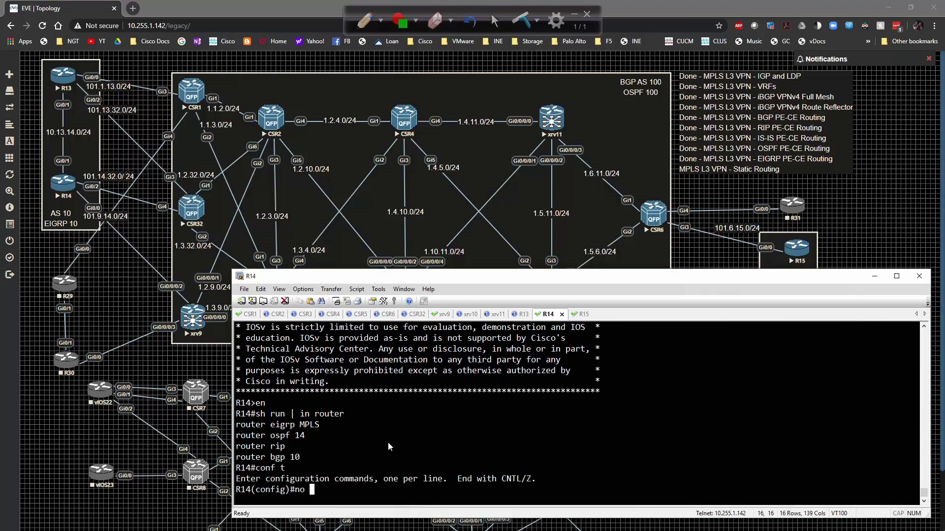
left_click_drag(236, 446, 275, 448)
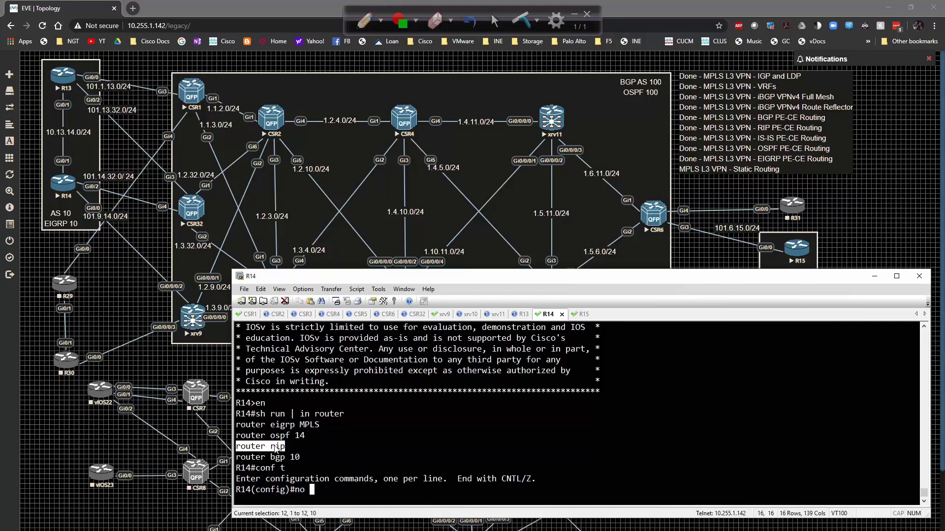
right_click(275, 449)
key("Return")
type("no")
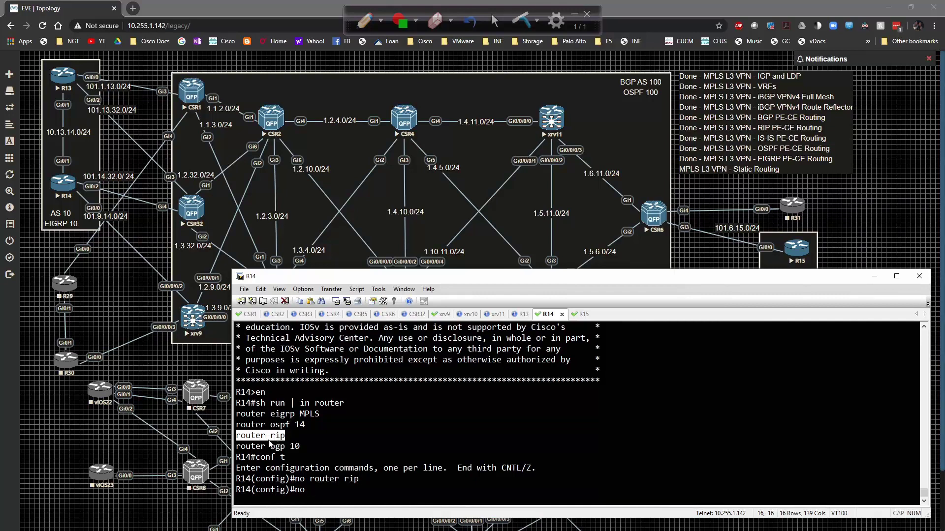
left_click_drag(237, 446, 293, 454)
right_click(294, 454)
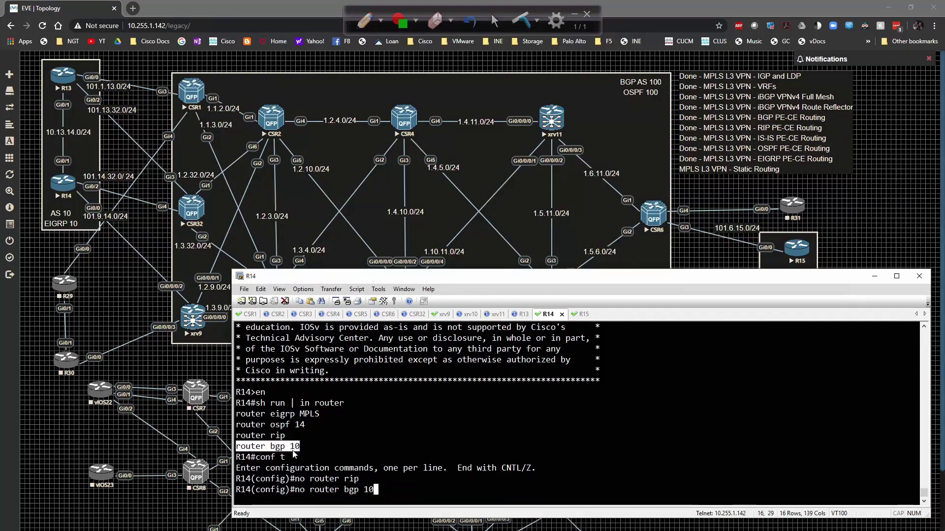
key("Return")
- Remove the OSPF 14 and EIGRP MPLS processes from R14
type("no")
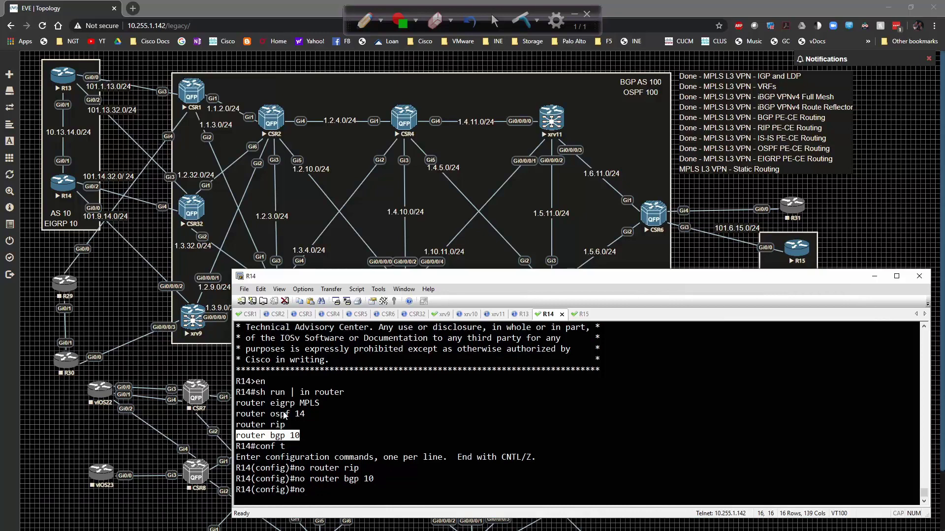
left_click_drag(236, 414, 305, 415)
type("r")
key("Return")
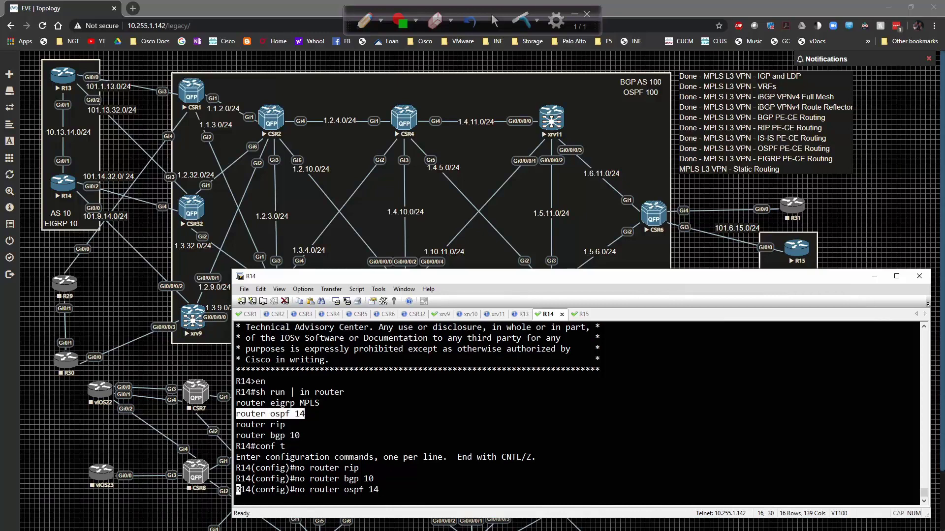
type("no")
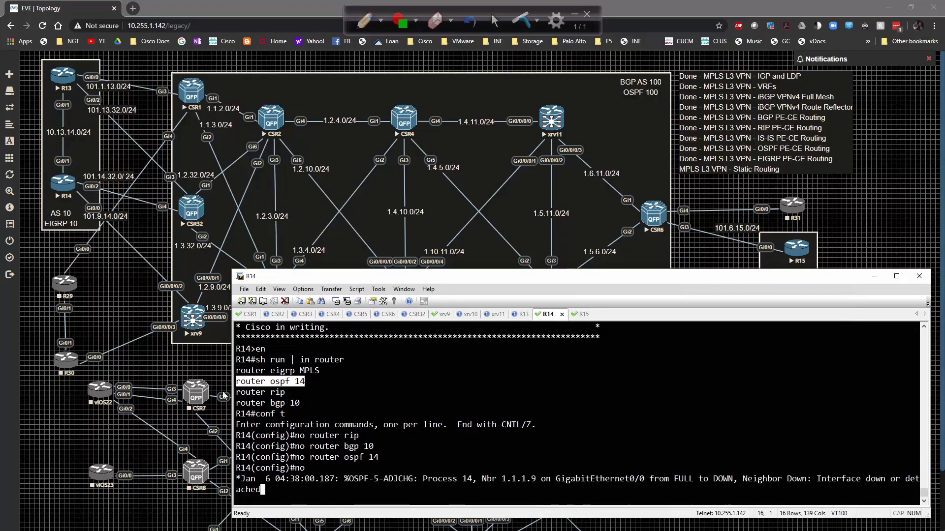
left_click(227, 393)
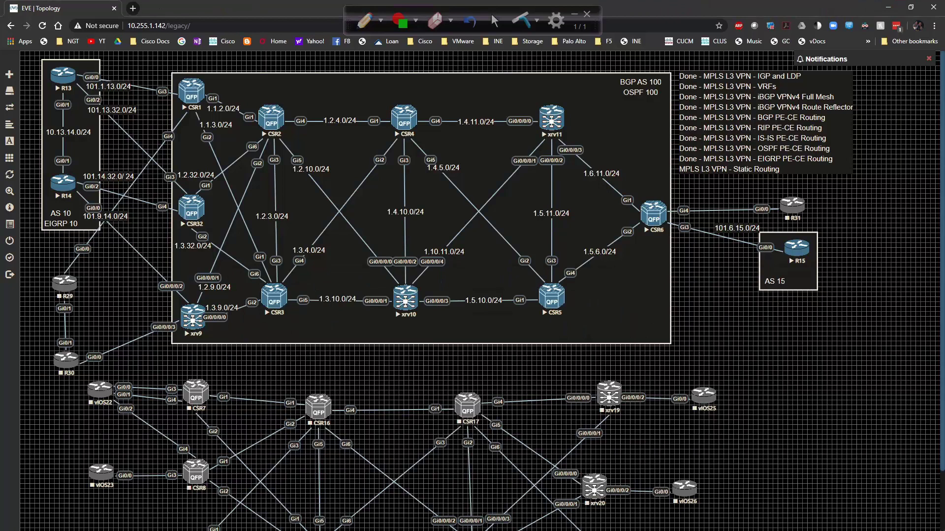
key("alt+Tab")
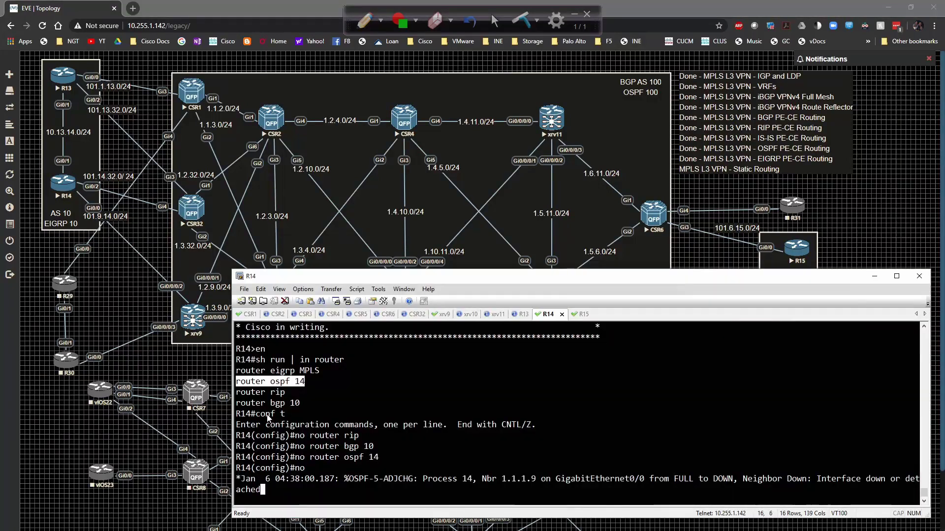
left_click_drag(236, 371, 318, 371)
right_click(308, 372)
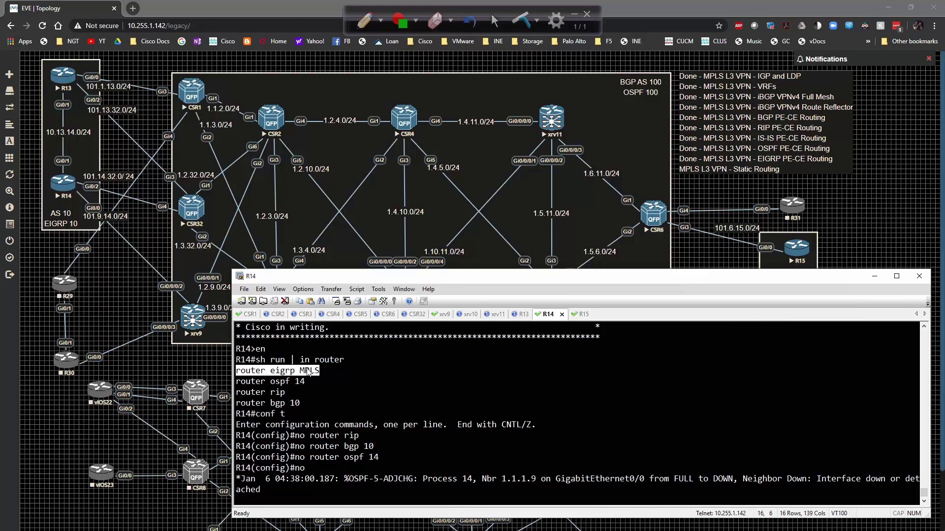
key("Return")
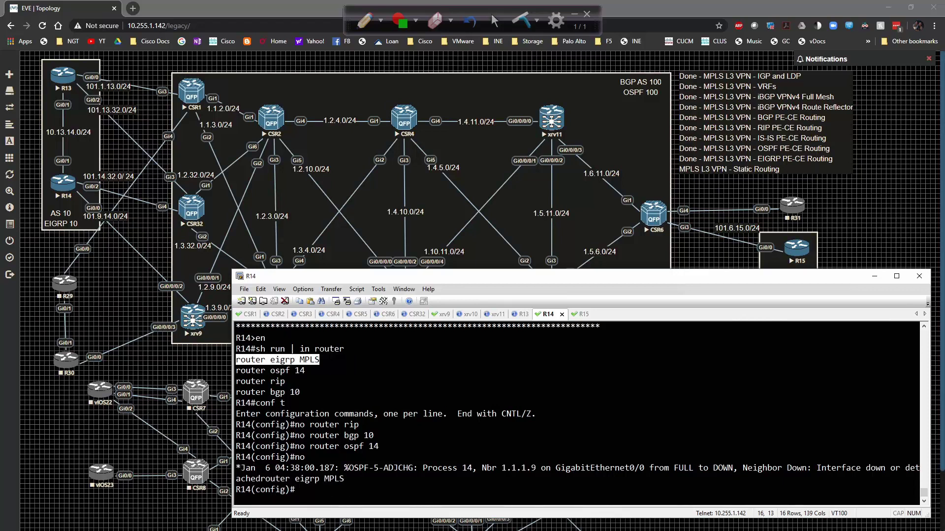
- Add default static routes via 101.9.15.9 and 101.9.14.9 on R14
type("ip route 0.0.0.0 0.0.0.0")
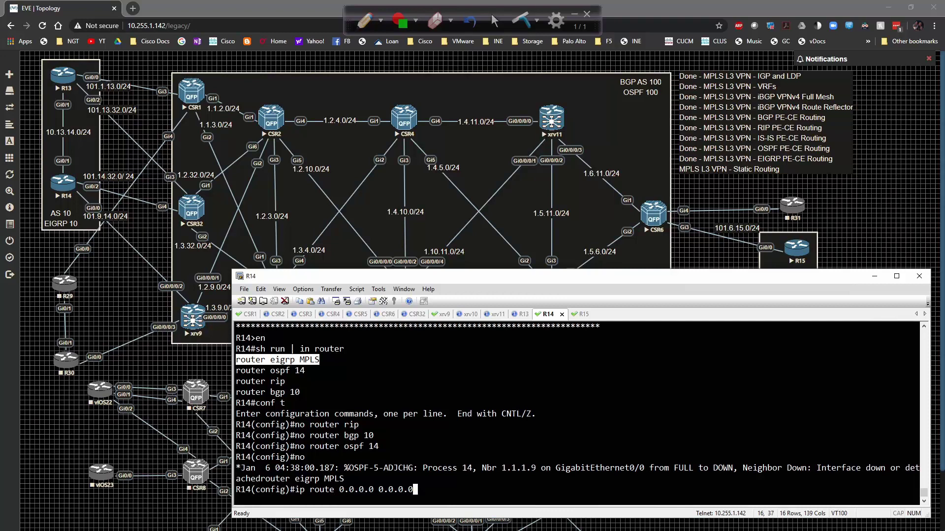
type(" 101.9.15.9")
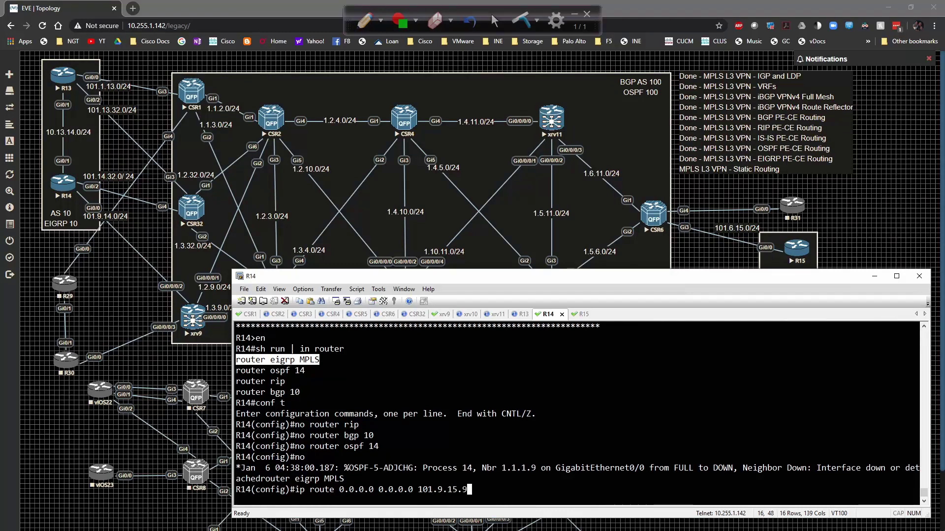
key("Return")
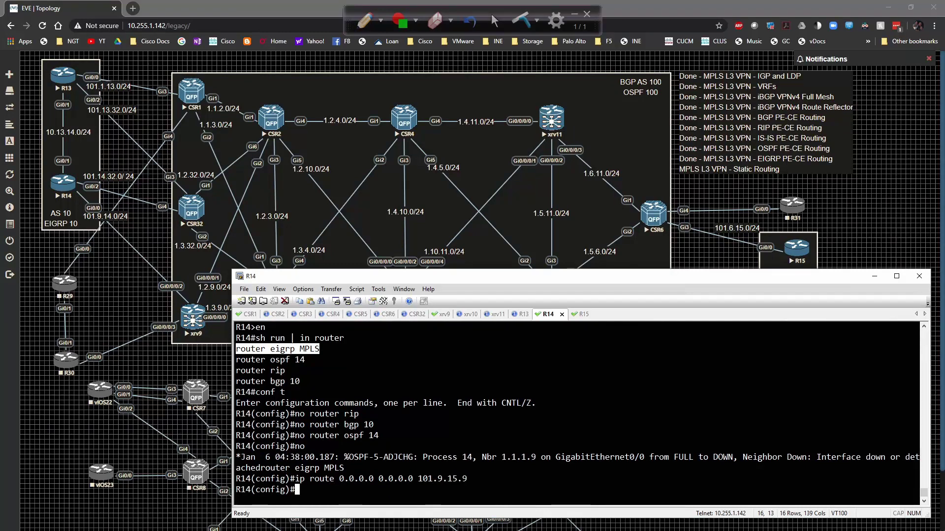
key("Up")
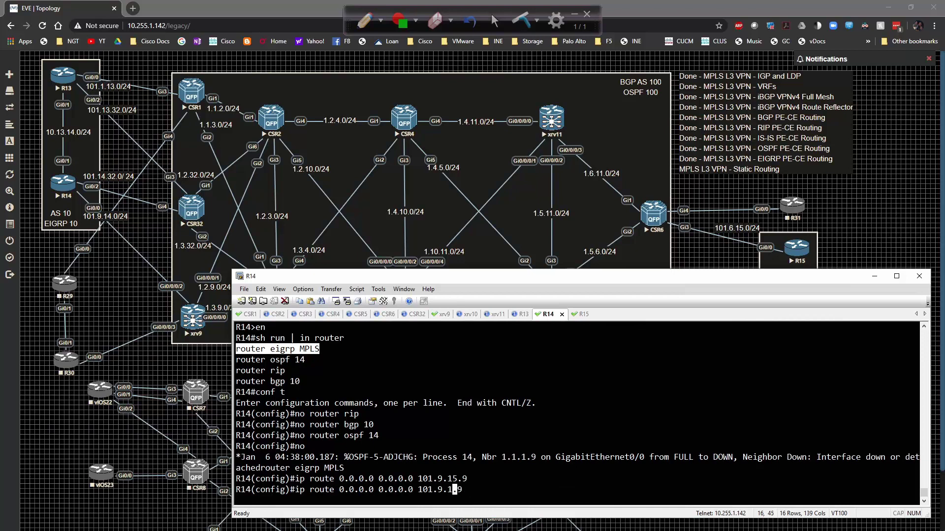
type("4")
key("Return")
- Delete R14's default route via 101.9.14.9 with a 'no ip route' command
key("Up")
key("Up")
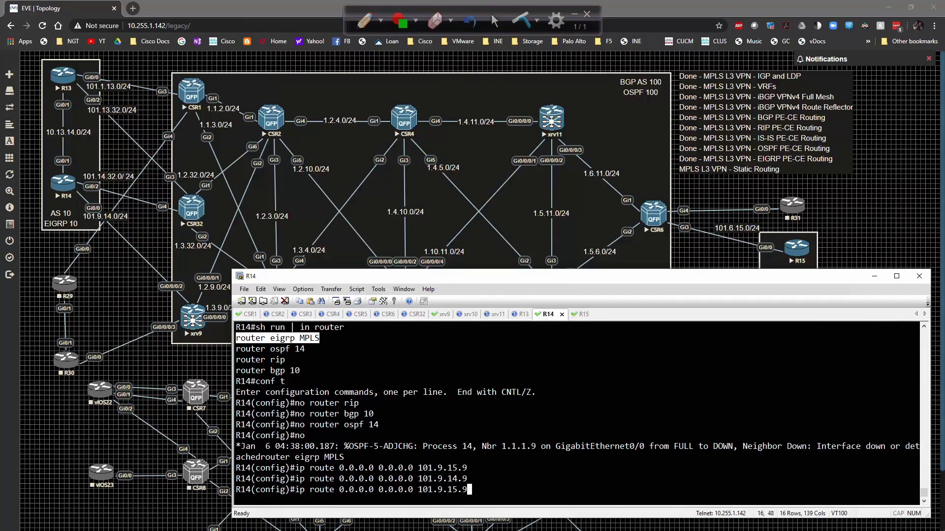
key("Down")
type("o")
key("Left")
key("ctrl+a")
type("no")
key("Return")
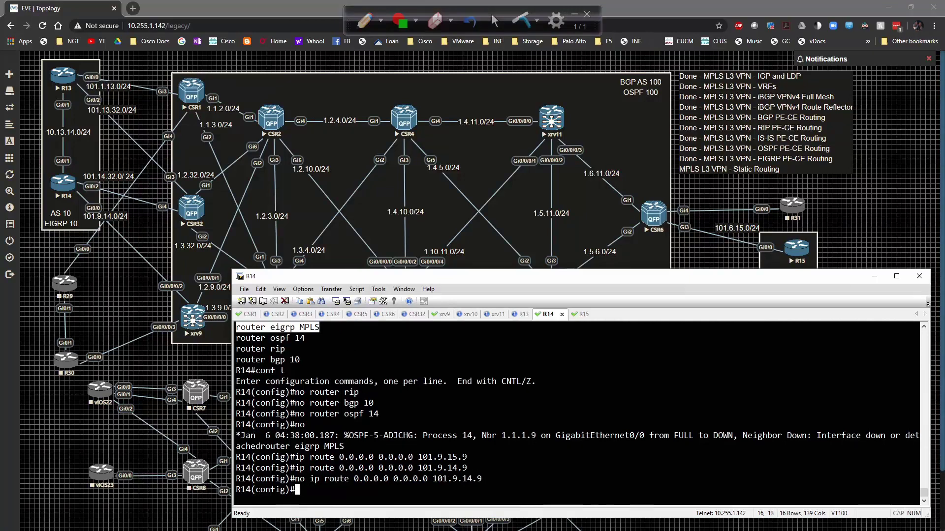
- Clear the R14 screen and display its routing table with 'do sh ip route'
key("ctrl+l")
type("h")
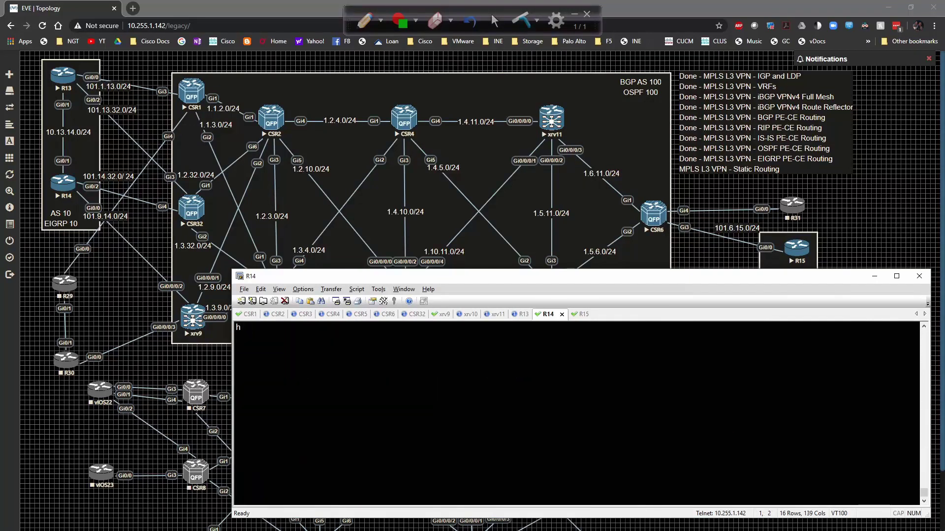
key("Return")
type("do sh io")
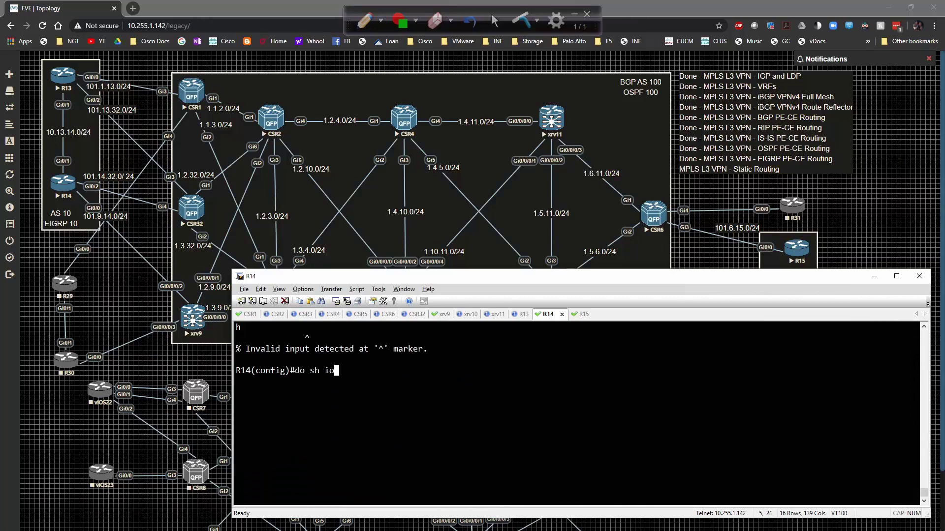
key("BackSpace")
type("p route")
key("Return")
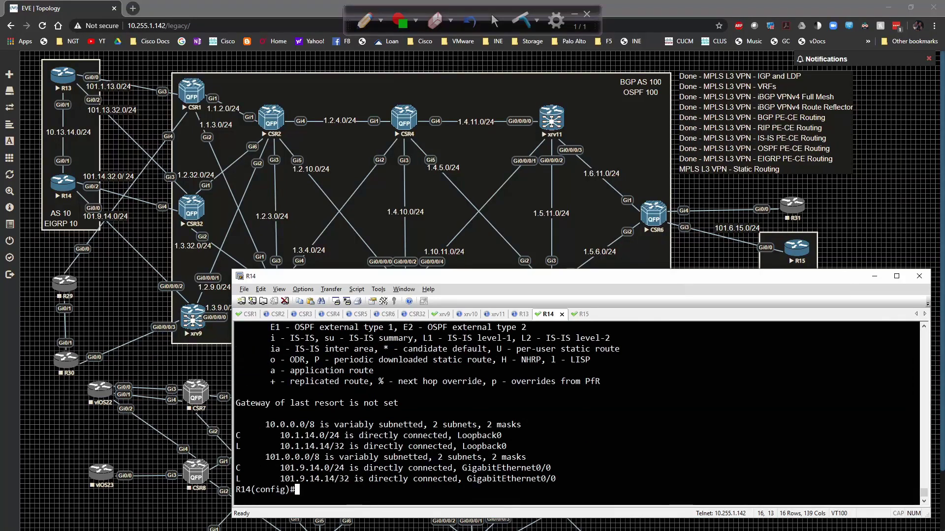
- Re-add R14's default route via 101.9.14.9 and display the updated routing table
key("Up")
key("Up")
key("Up")
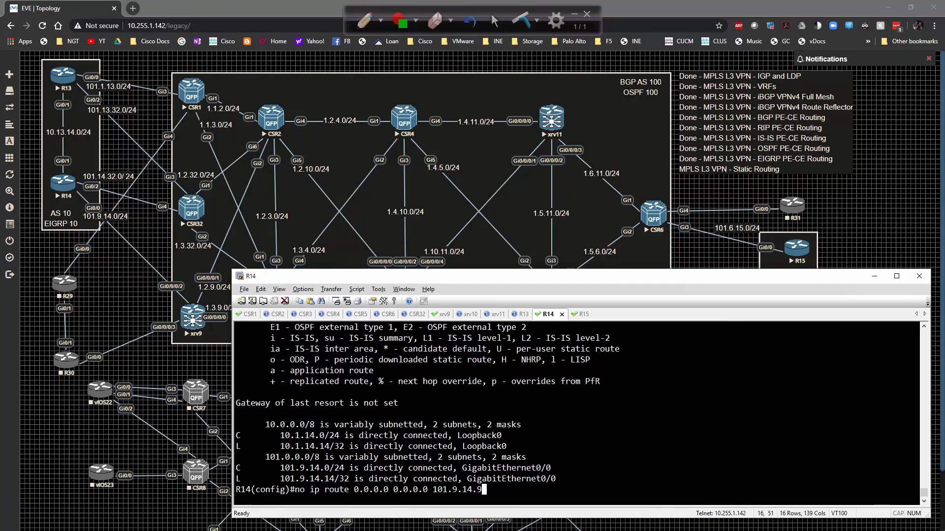
key("Up")
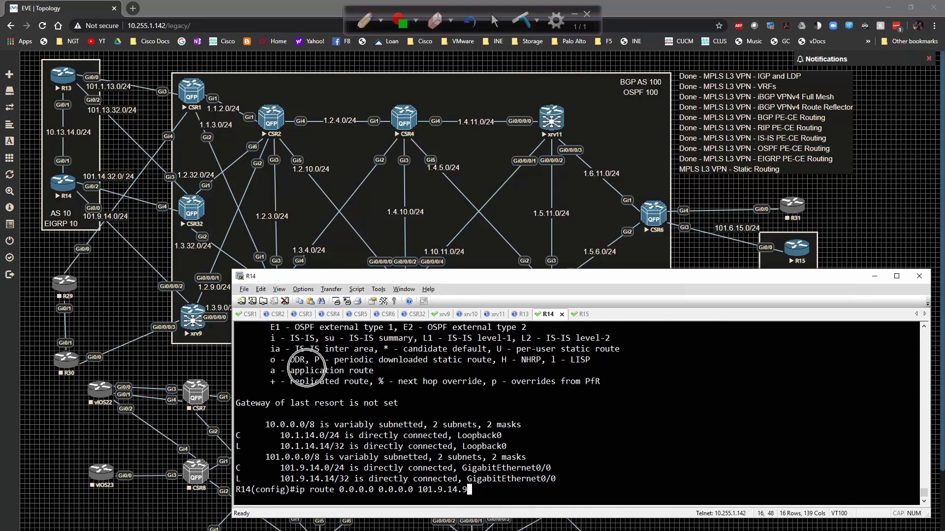
key("Return")
type("do sh ip route")
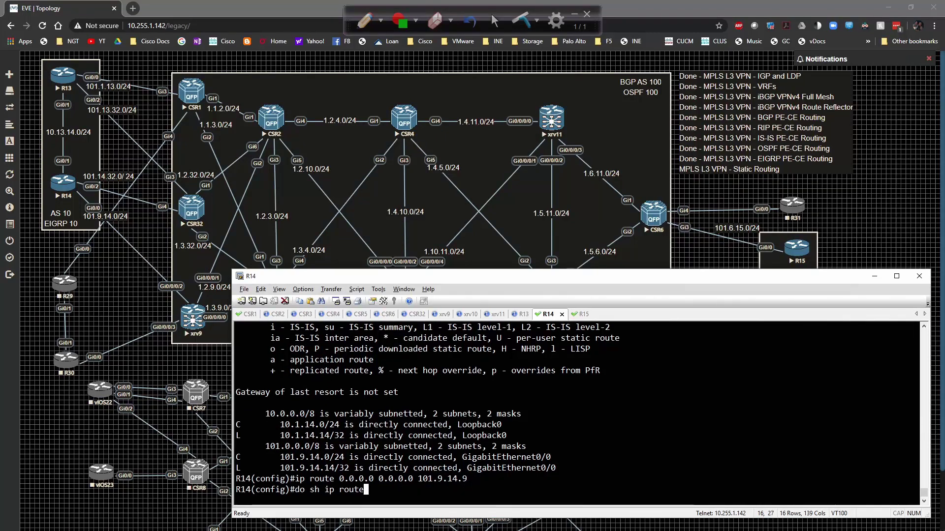
key("Return")
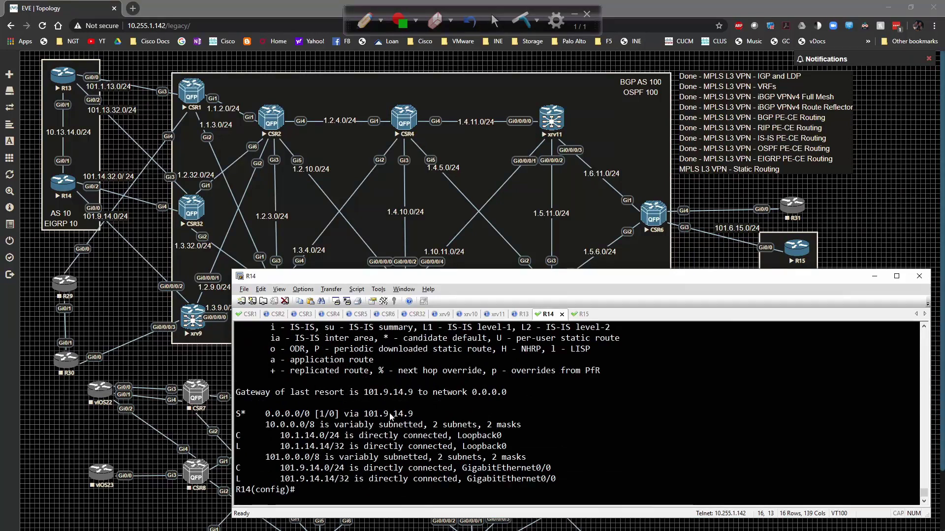
- Show R15's routing table, confirming the default route via 101.6.15.6
left_click(574, 314)
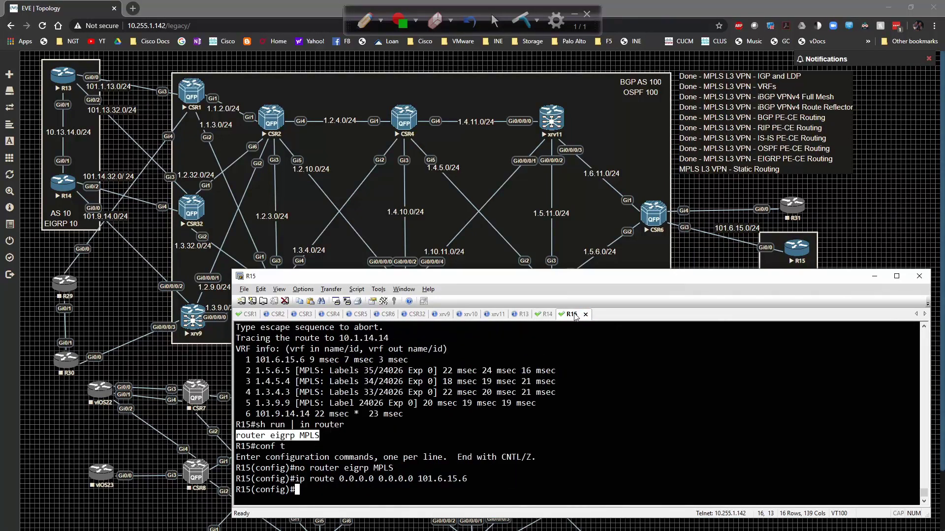
type("do sh ip route")
key("Return")
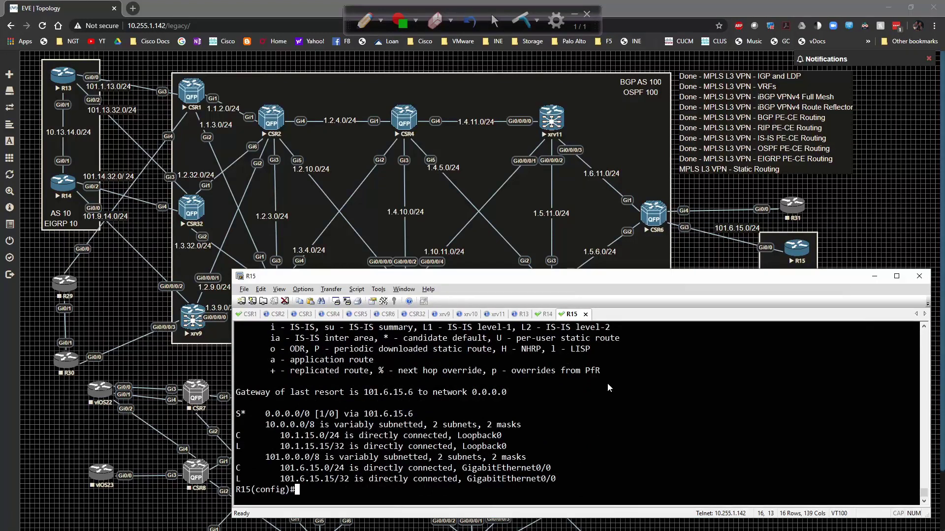
- On CSR6, add VRF C1 route 10.1.15.0/24 via 101.6.15.15, then show the BGP VPNv4 table
left_click(389, 315)
type("e")
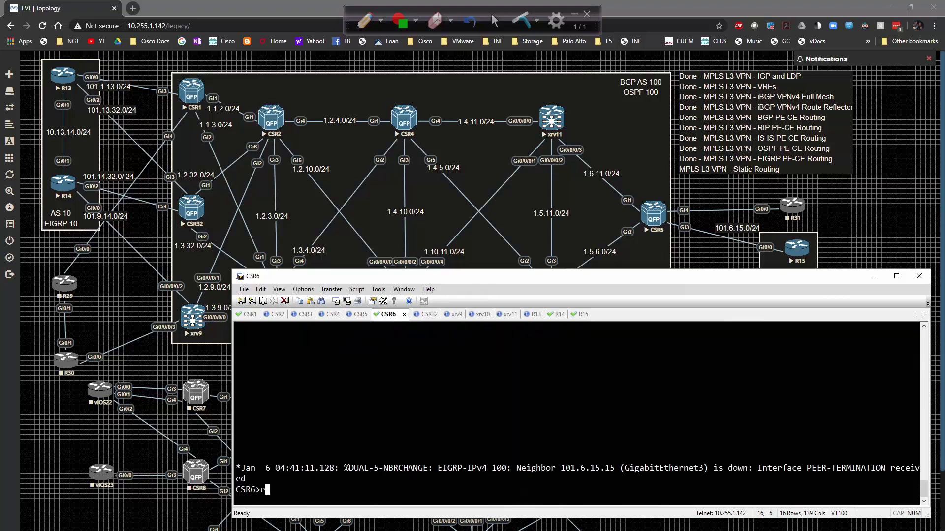
type("n")
key("Return")
type("conf t")
key("Return")
type("ig)#i")
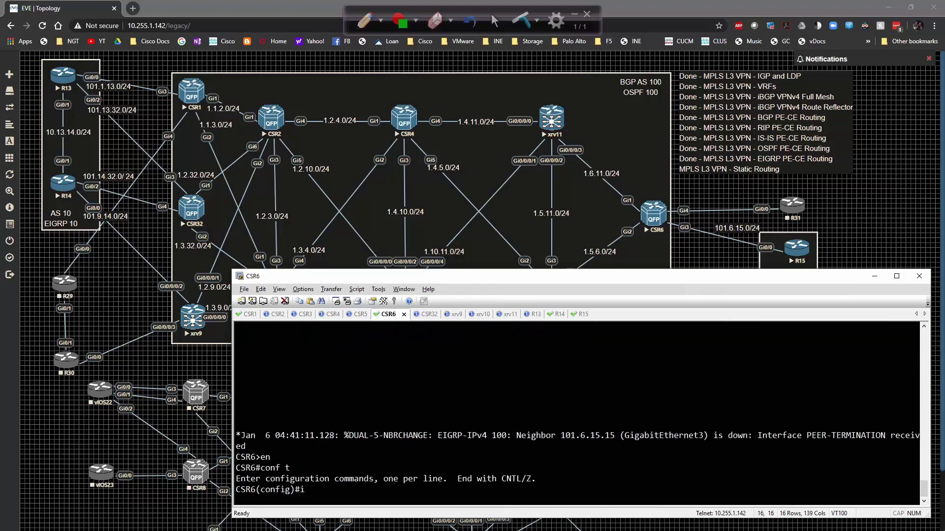
type("p route vrf C1")
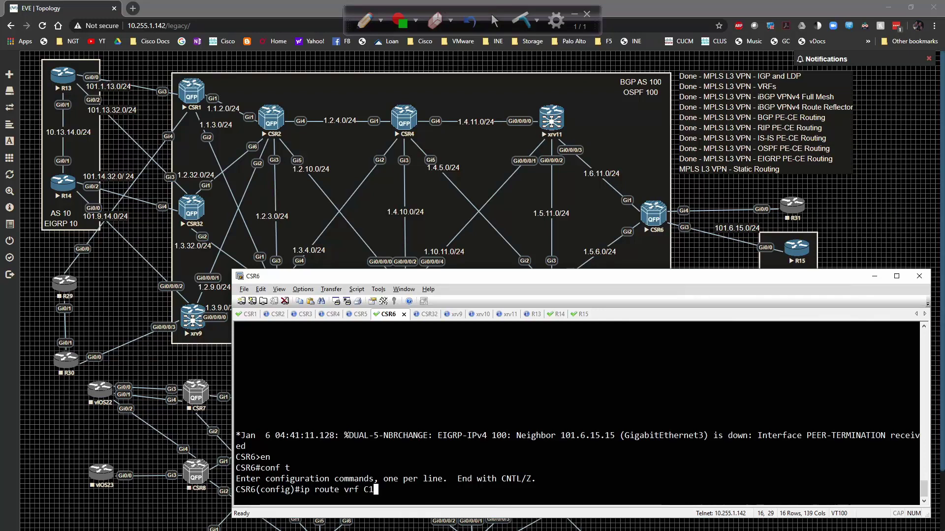
type(" 10.1.15.")
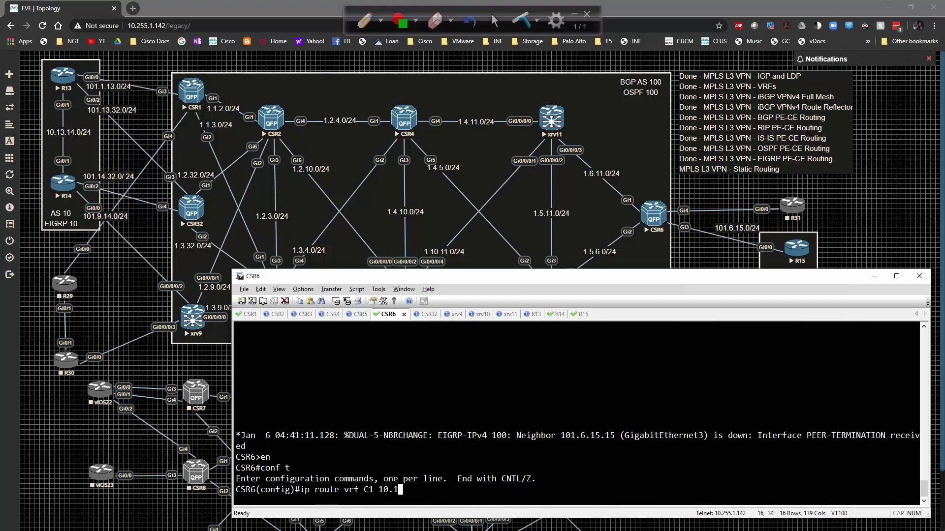
type("0 255.255.255 .0")
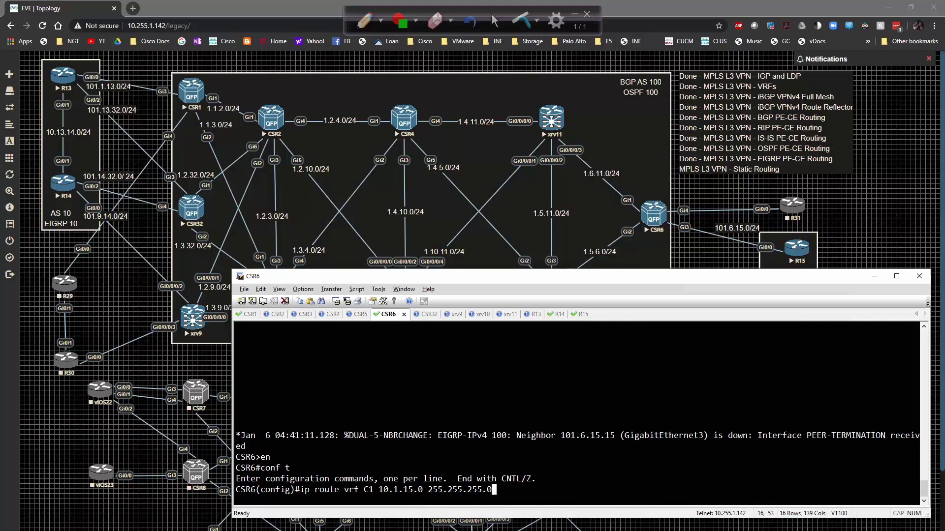
type(" 101.6.15.15")
key("Return")
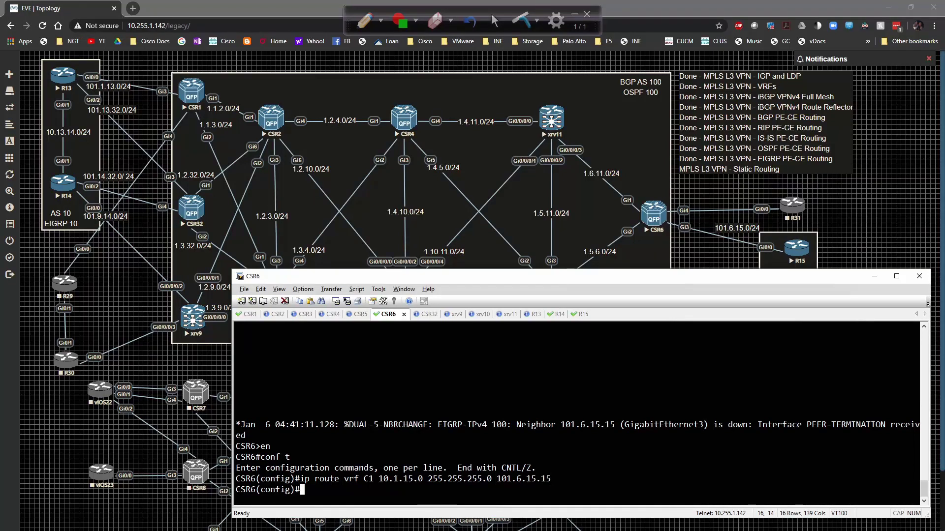
type("do sh bgp vpnv4 unicast all")
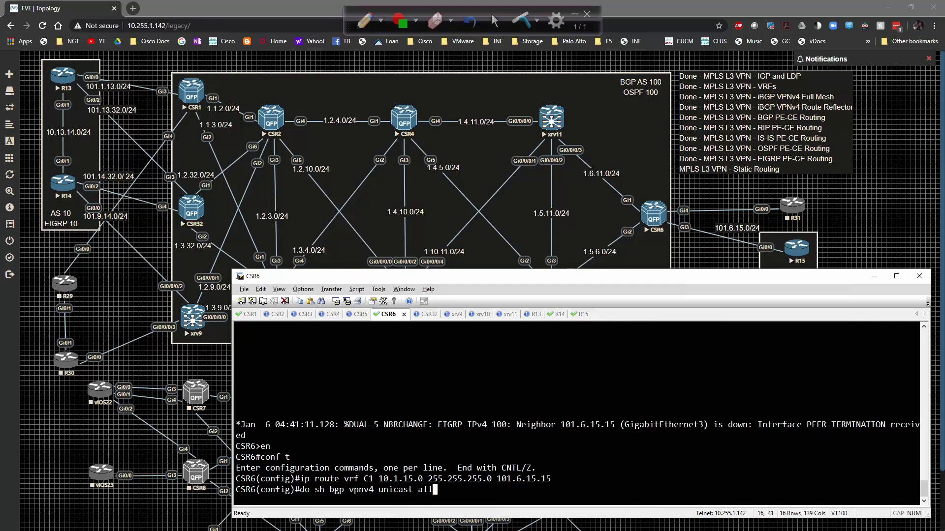
key("Return")
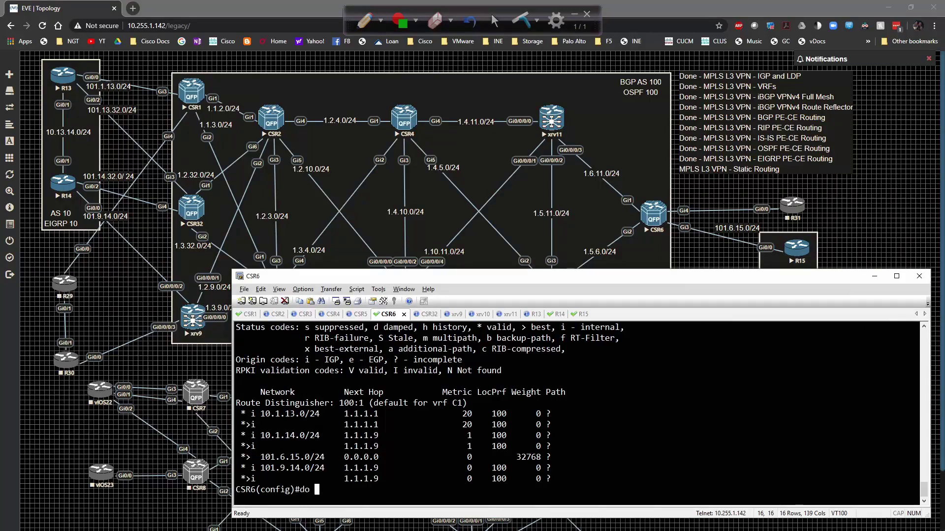
- List CSR6's routing processes and remove EIGRP MPLS and OSPF 6 vrf C1
type("sh run | in router")
key("Return")
type("no")
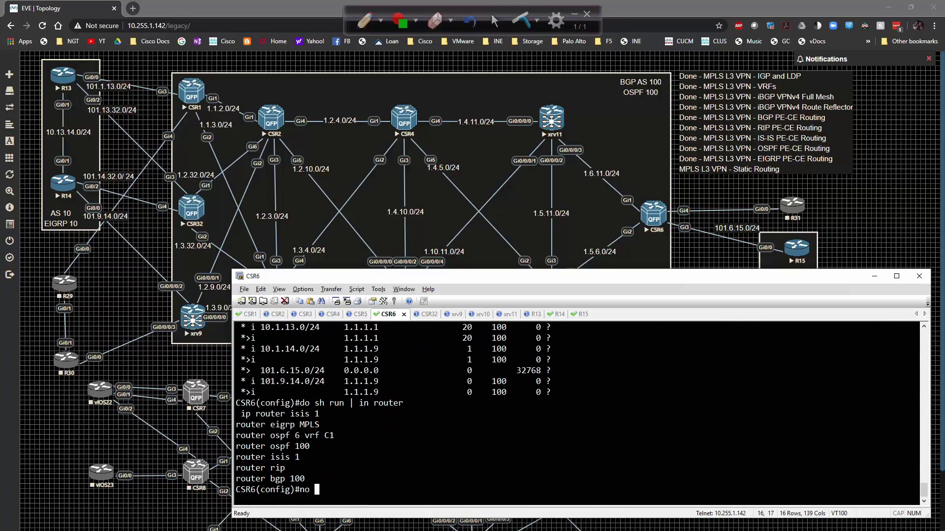
left_click_drag(237, 425, 302, 427)
right_click(302, 427)
key("Return")
type("no")
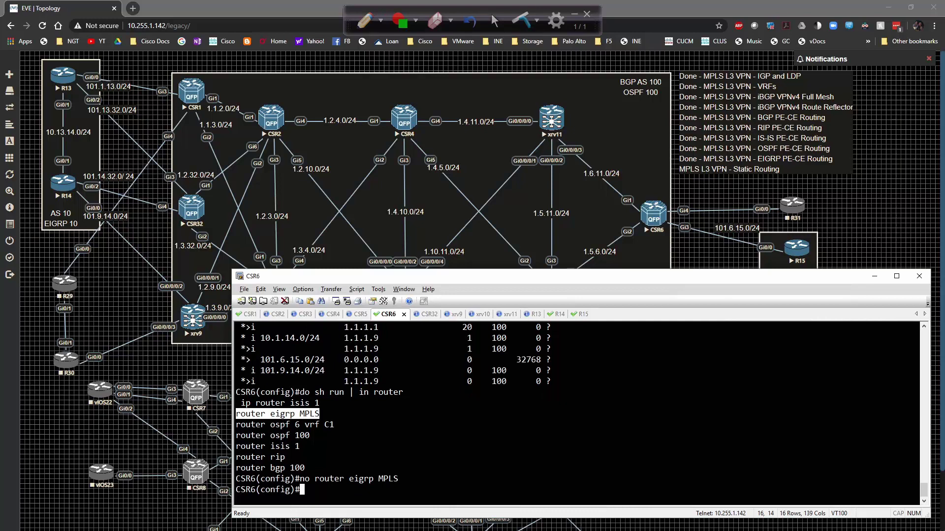
left_click_drag(236, 425, 333, 428)
right_click(333, 429)
key("Return")
- Remove the IS-IS 1 and RIP processes from CSR6
type("no")
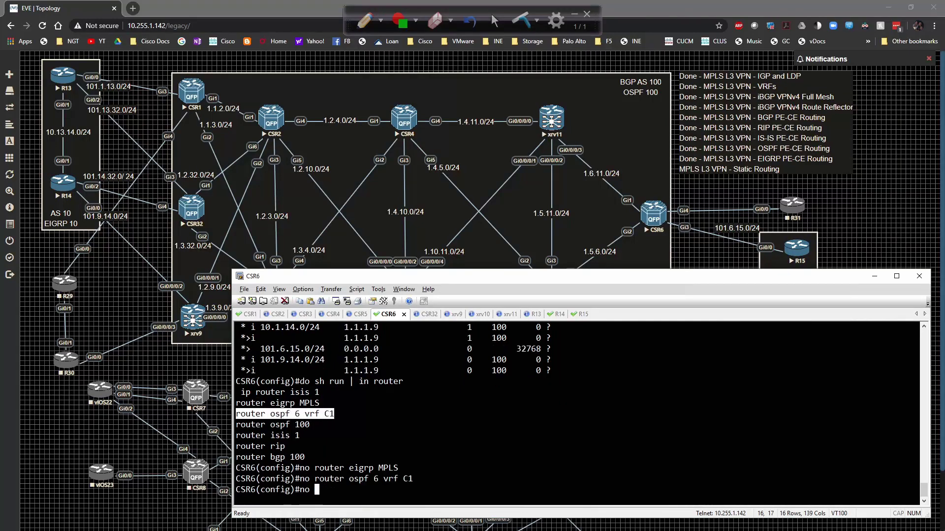
left_click_drag(237, 435, 297, 437)
right_click(297, 438)
key("Return")
type("no")
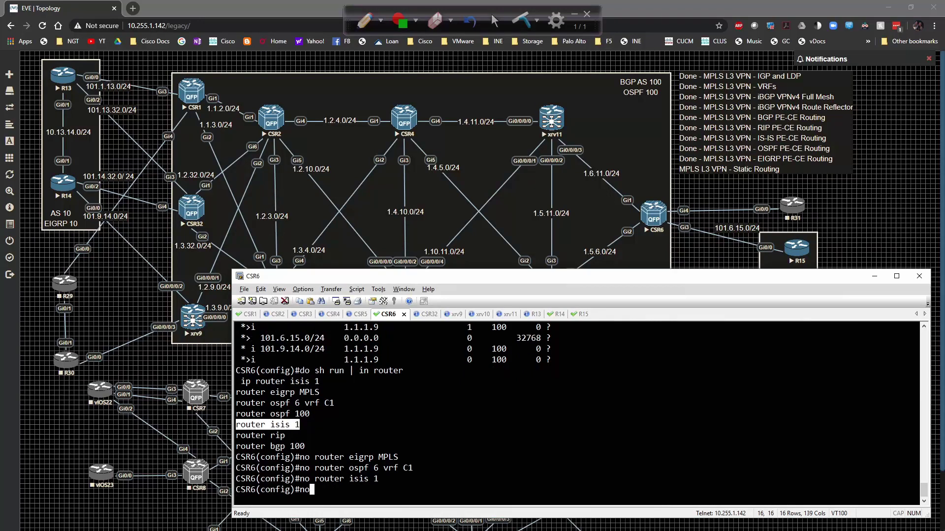
left_click_drag(237, 436, 284, 437)
right_click(273, 439)
key("Return")
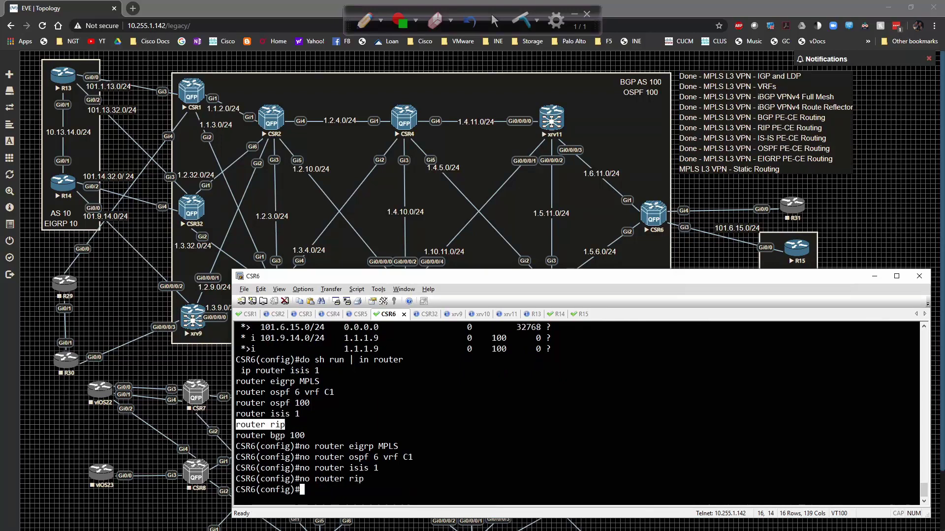
- Recheck CSR6's remaining routing processes and its BGP VPNv4 table
type("do sh run | in router")
key("Return")
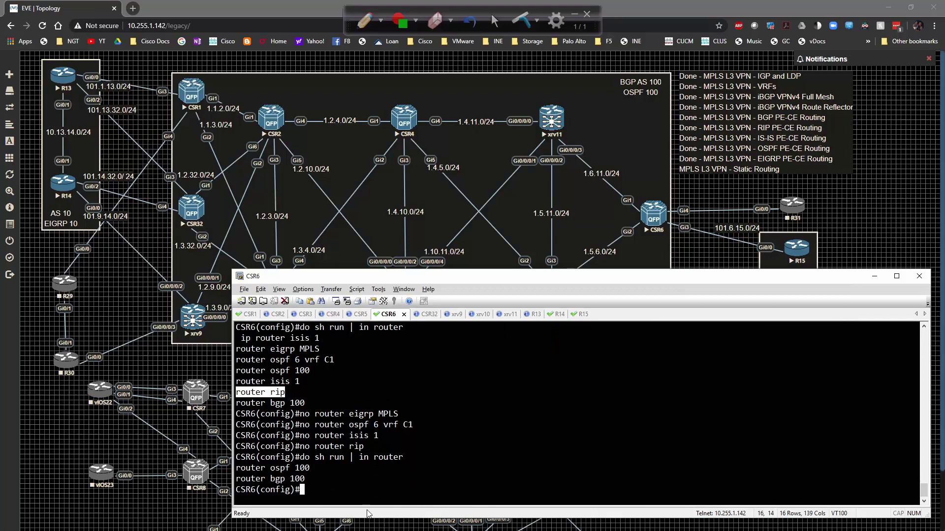
type("do sh ")
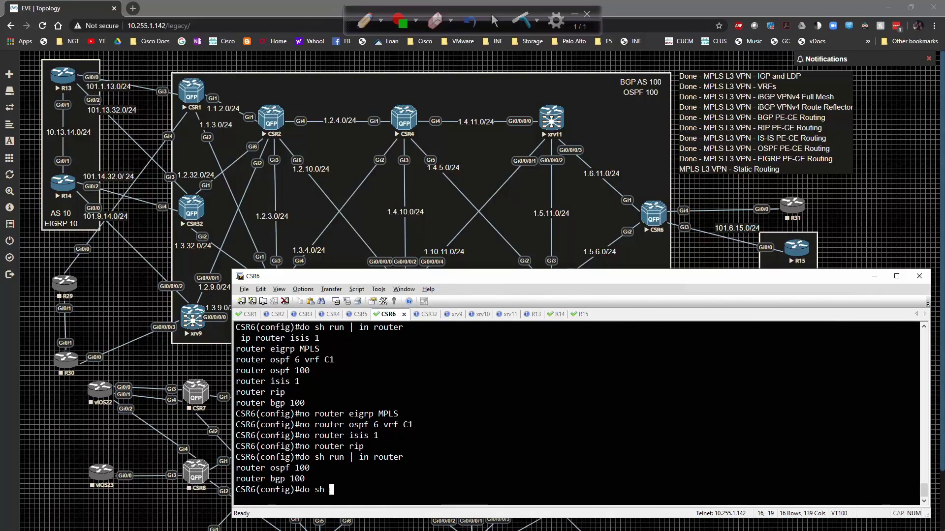
type("bgp vpnv4 unic")
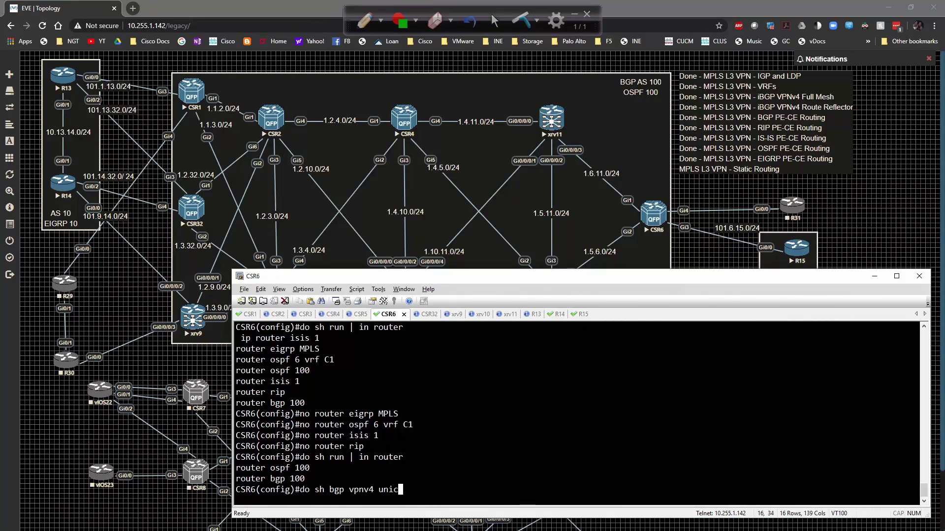
type("ast all")
key("Return")
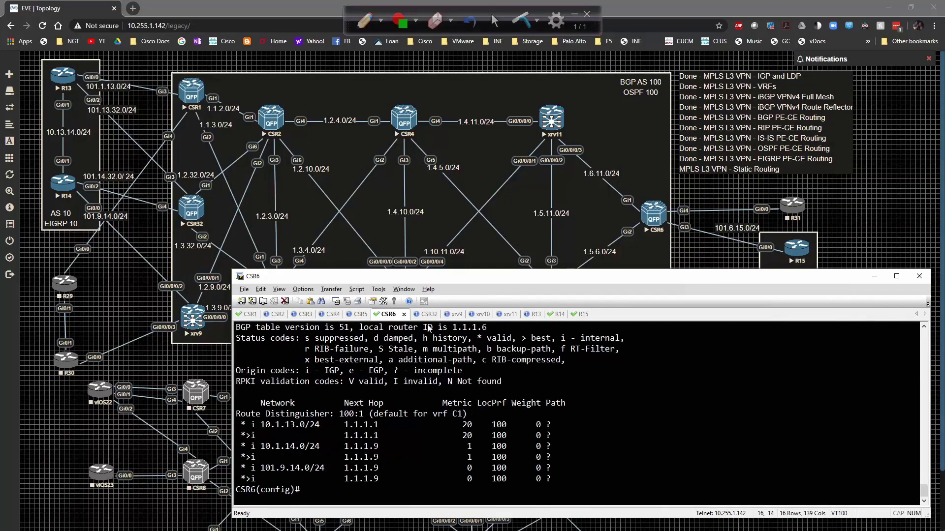
- On xrv9, list the configured routing processes and enter configuration mode
left_click(453, 315)
type("sh ")
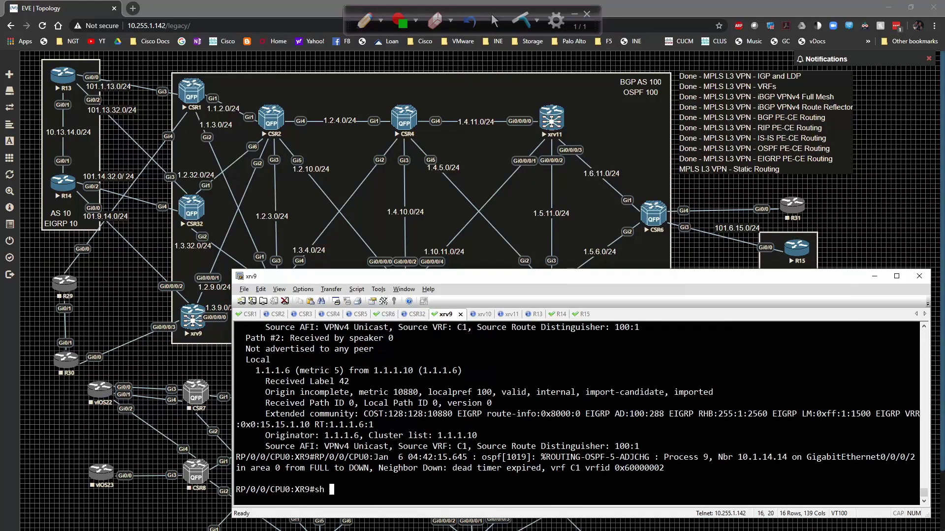
type("run | in router")
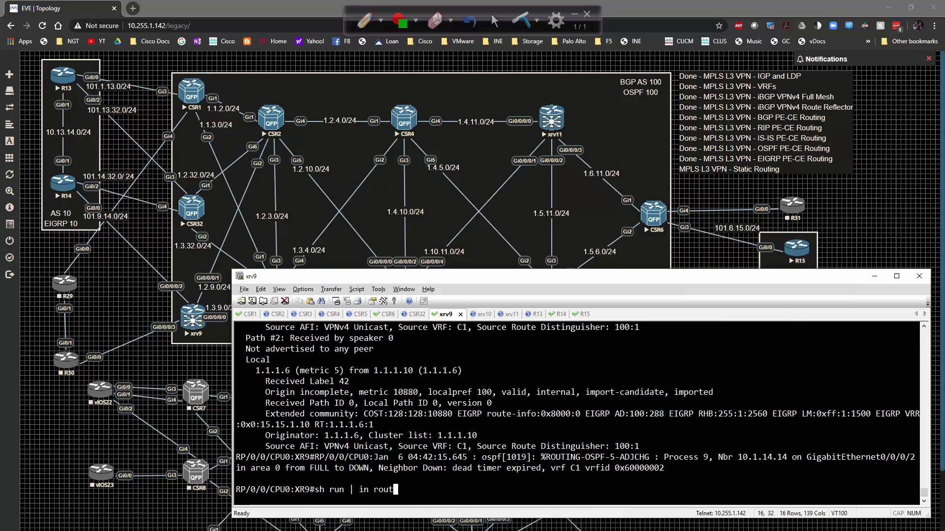
key("Return")
type("conf t")
key("Return")
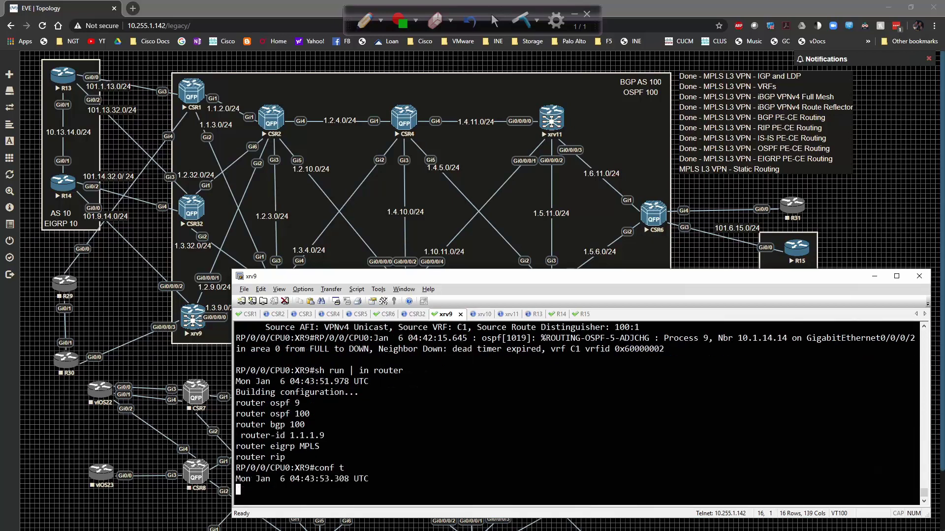
- Remove the OSPF 9 and EIGRP MPLS processes on xrv9
type("no")
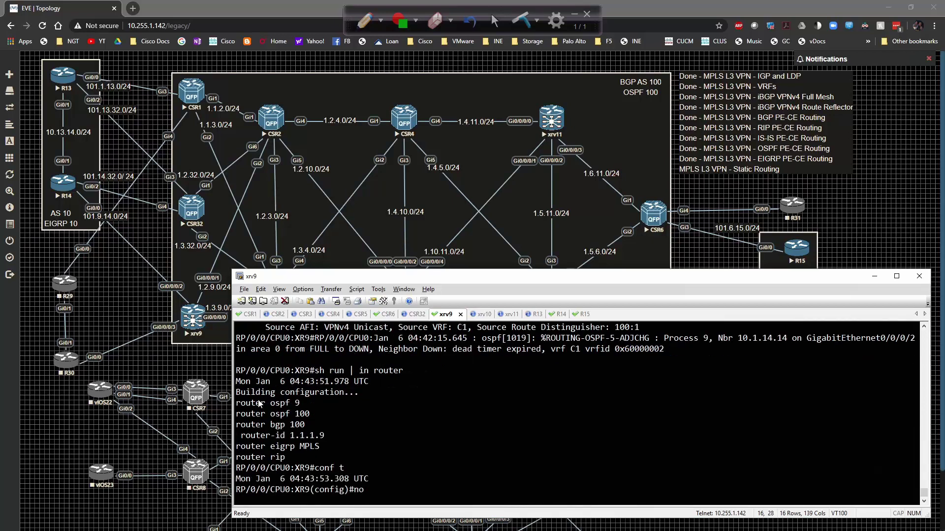
left_click_drag(237, 403, 299, 404)
right_click(299, 404)
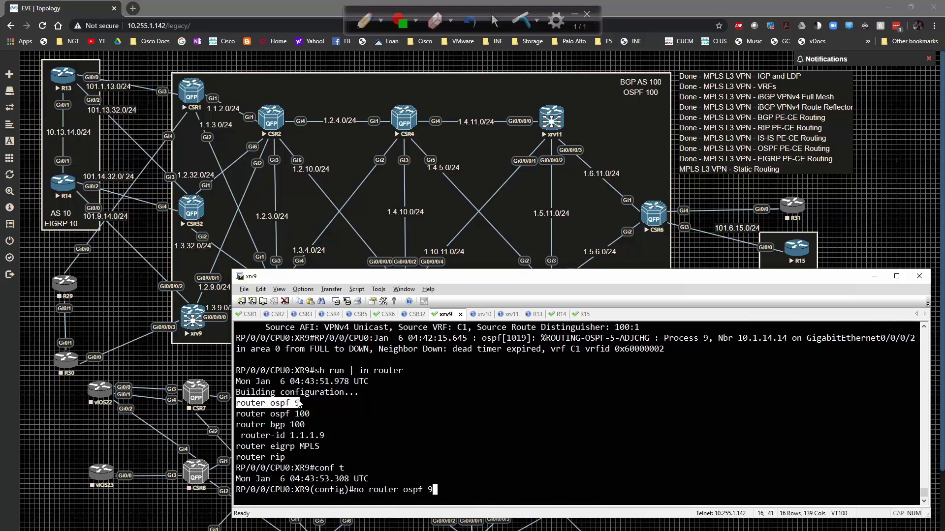
type("mp")
key("Return")
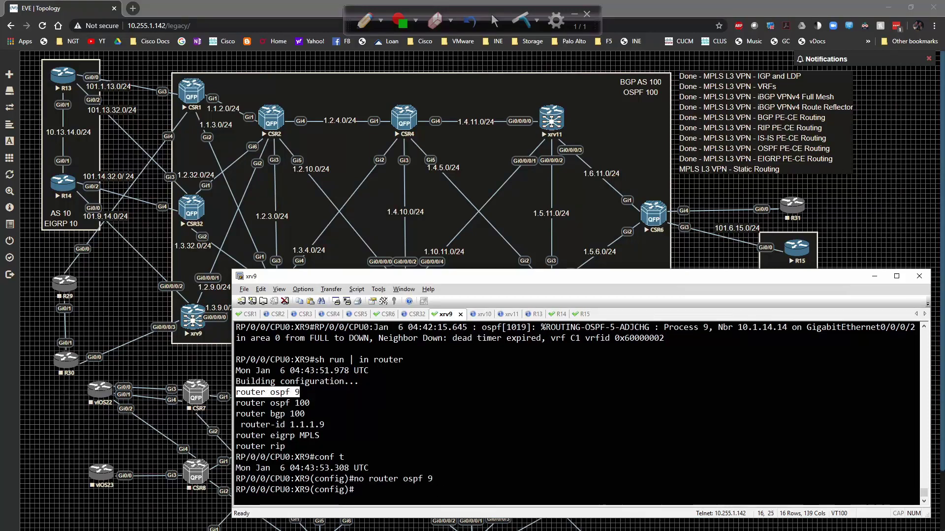
type("no")
left_click_drag(236, 435, 320, 435)
right_click(319, 435)
key("Return")
- Remove the RIP process on xrv9
type("no")
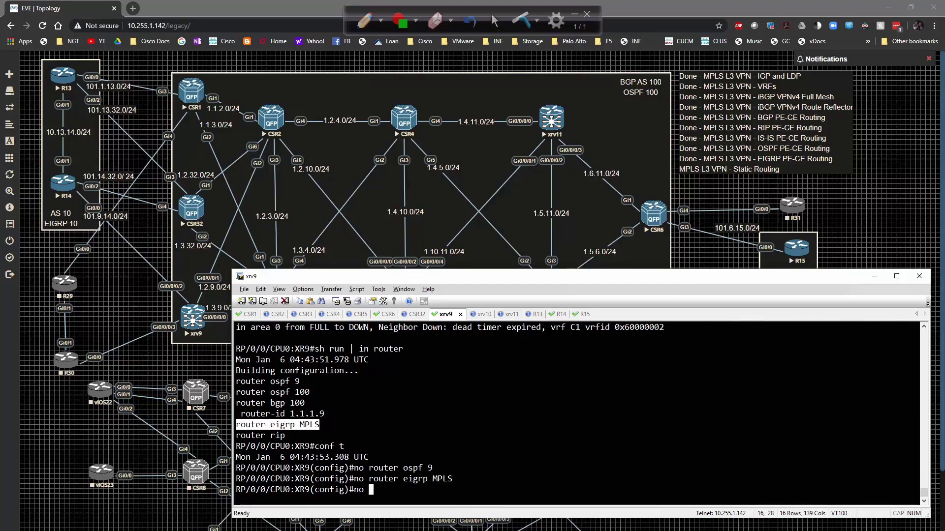
left_click_drag(249, 438, 278, 440)
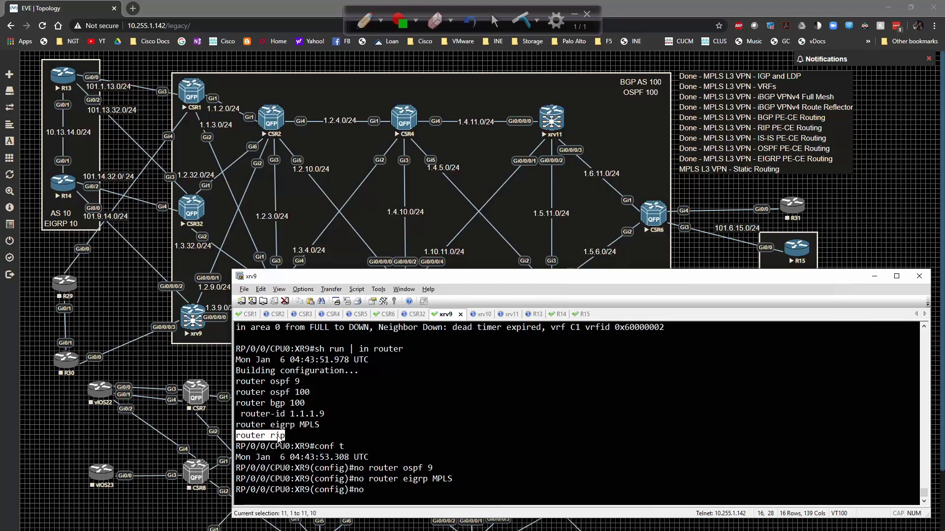
right_click(278, 438)
key("Return")
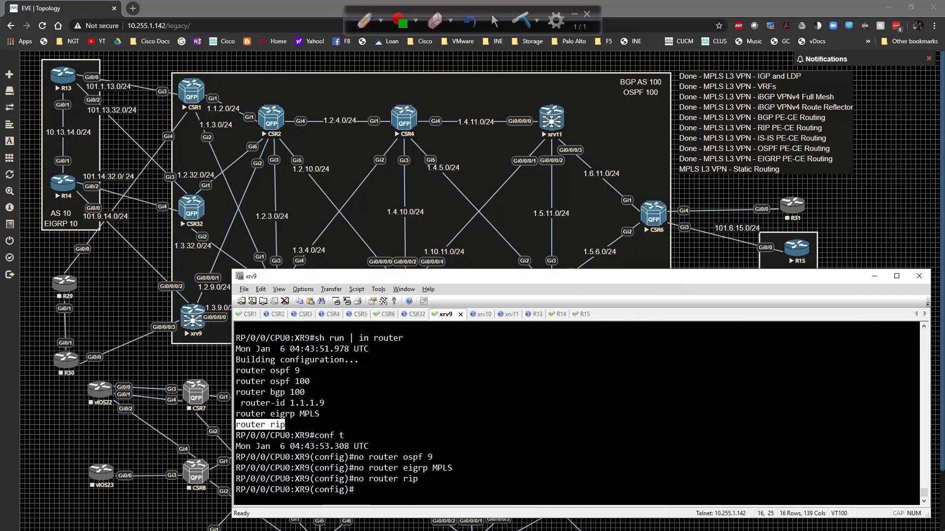
- Commit the removals and confirm only OSPF 100 and BGP 100 remain
type("commit")
key("Return")
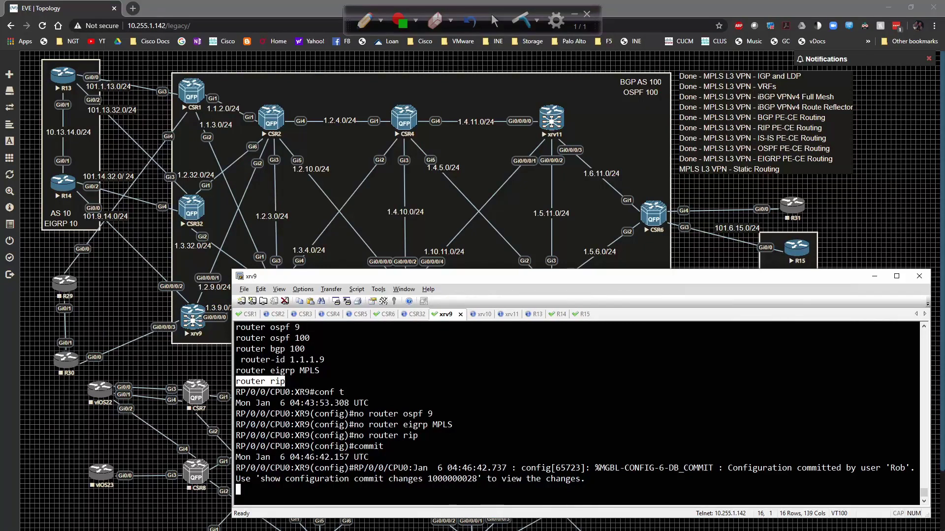
key("Return")
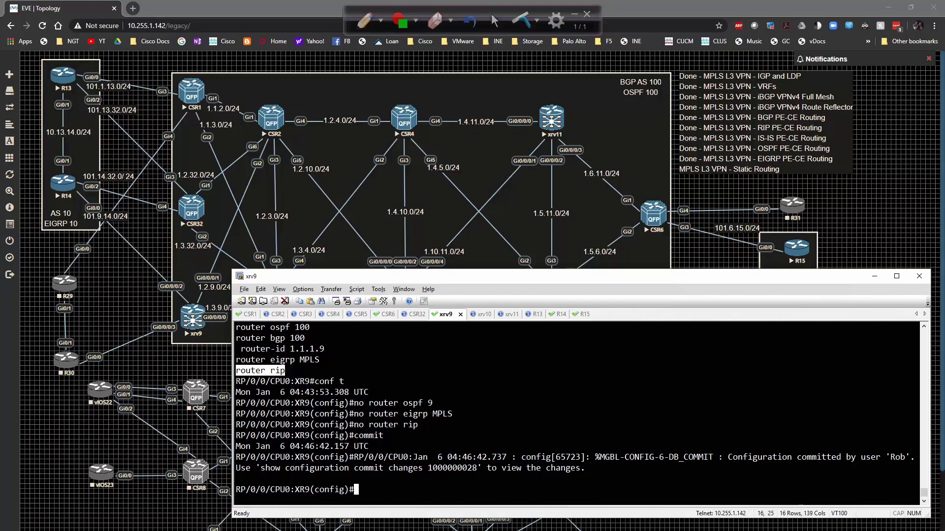
type("do sh run }| in router")
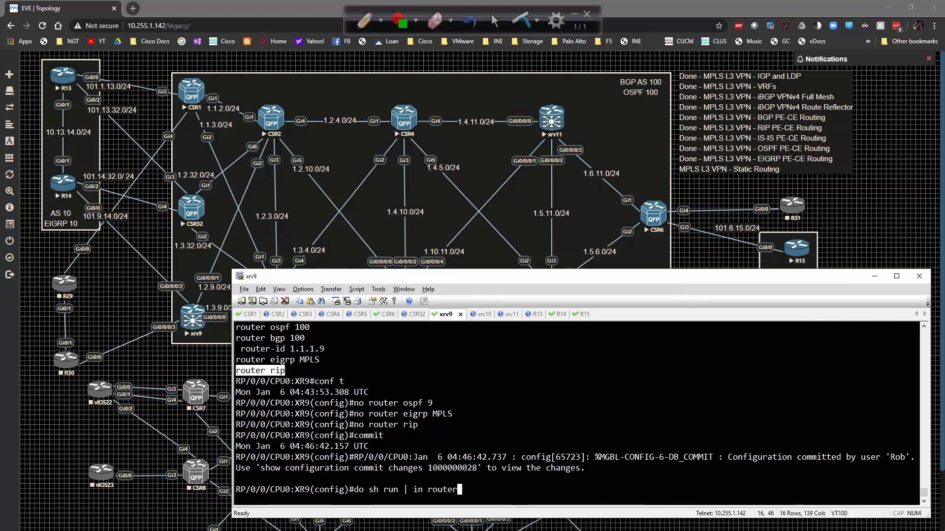
key("Return")
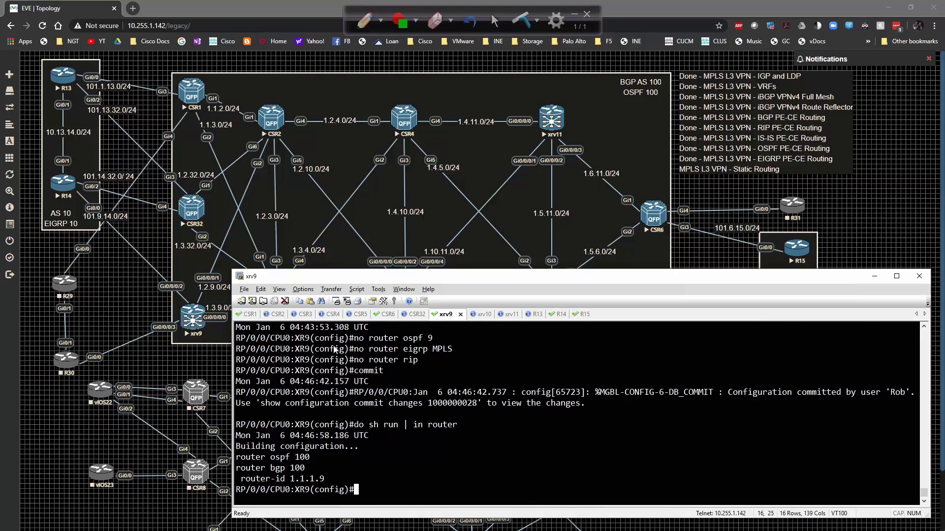
- Display CSR6's BGP VPNv4 table and its full global routing table
left_click(387, 313)
key("Up")
key("Return")
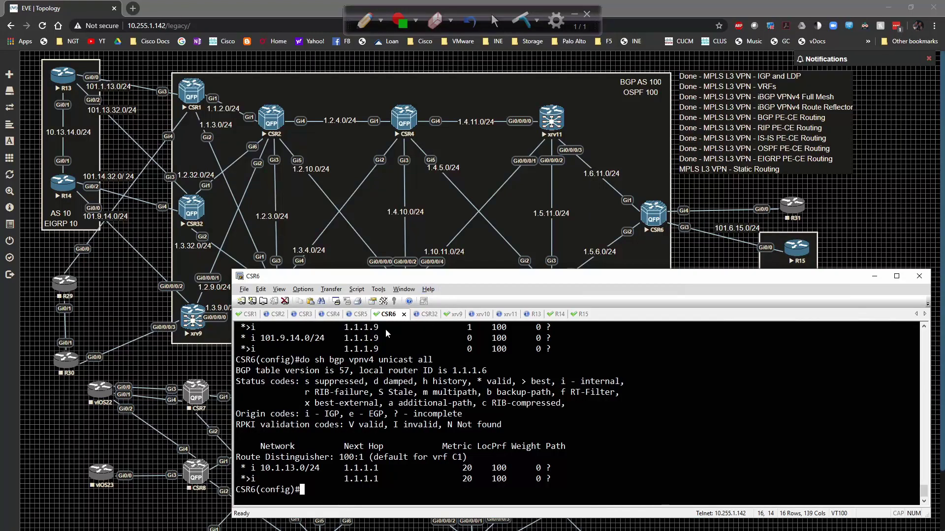
type("do sh ip route")
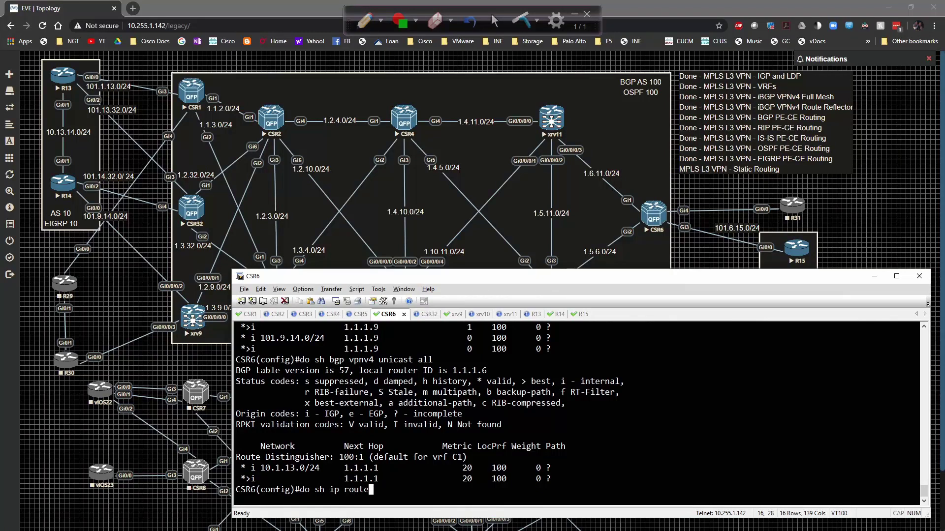
key("Return")
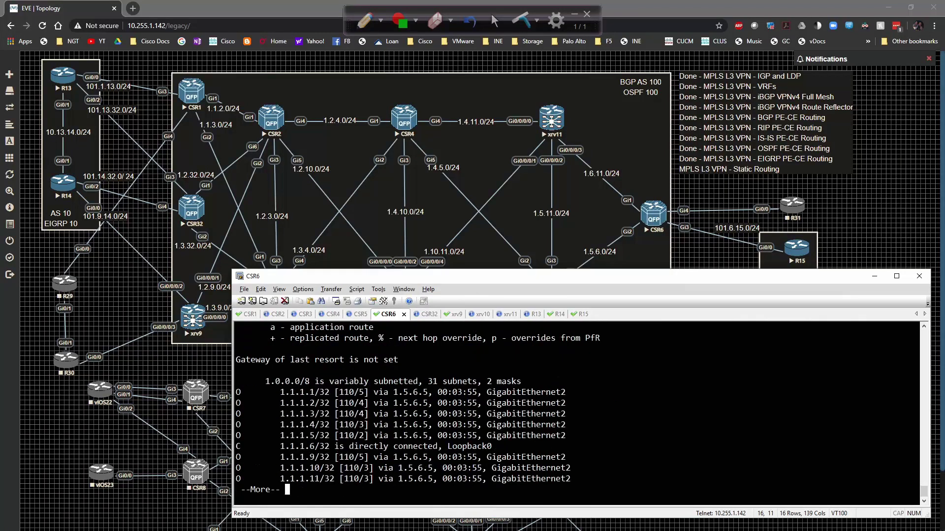
key("space")
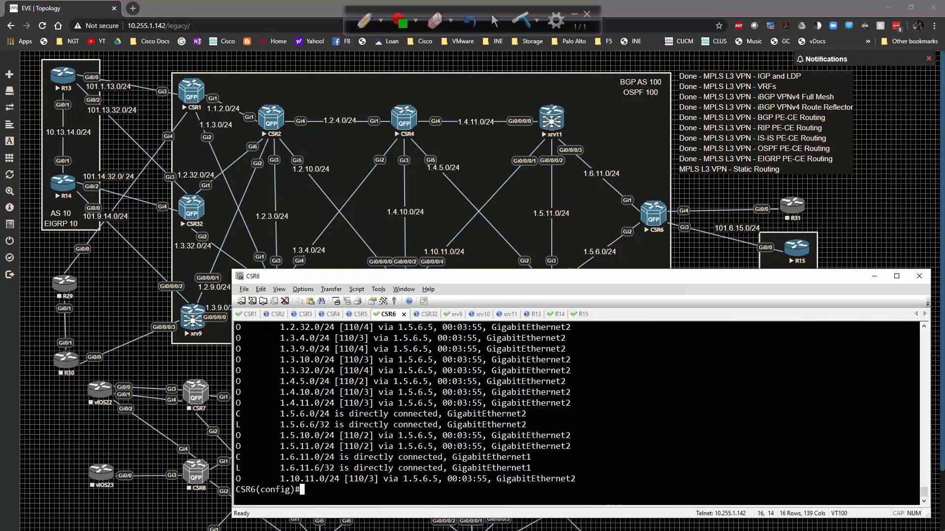
- Show the VRF C1 routing table and ping 10.1.15.15 in VRF C1
key("Up")
type("vrf C1")
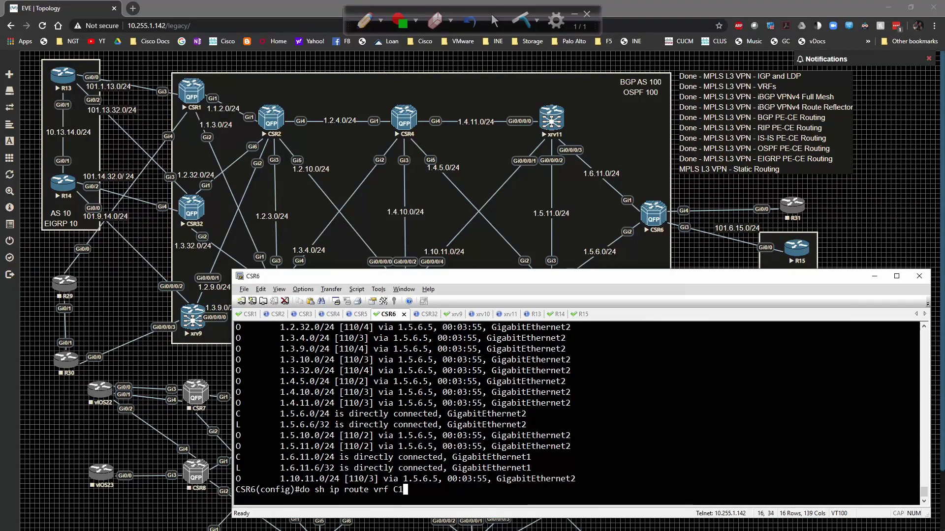
key("Return")
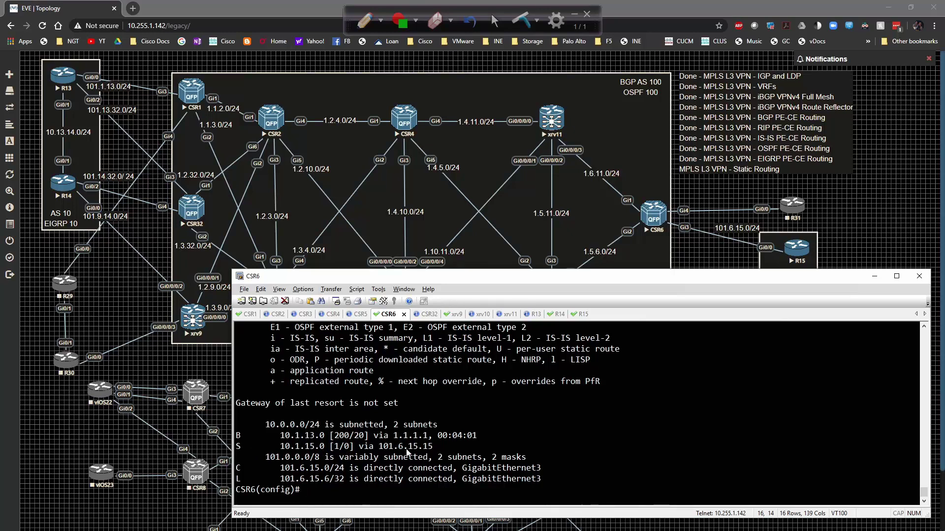
type("do ping vrf C1 10.1.15")
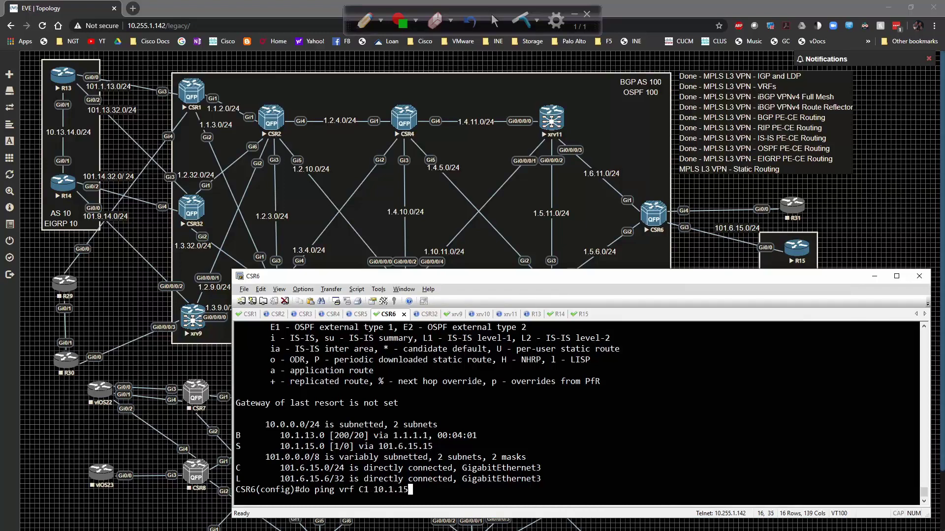
type(".15")
key("Return")
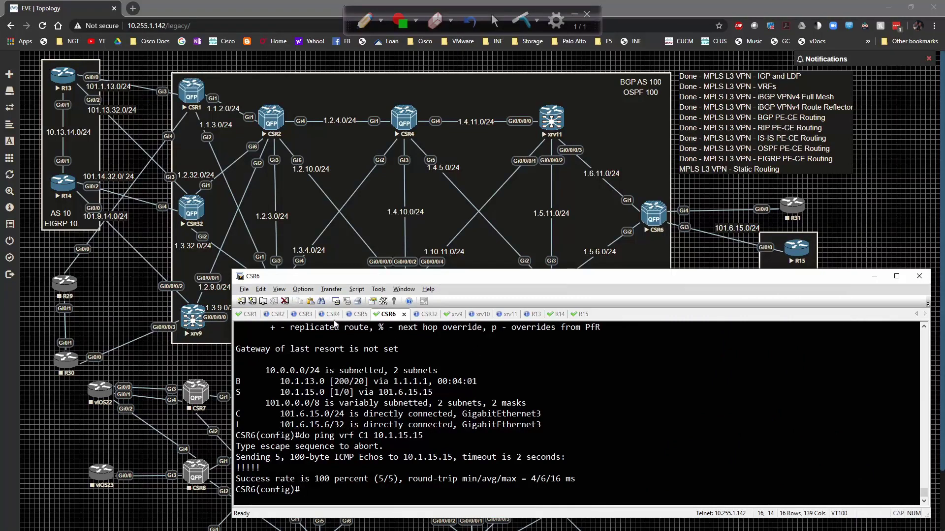
- On xrv9, show the VRF C1 routing table and the BGP VPNv4 table for VRF C1
left_click(446, 316)
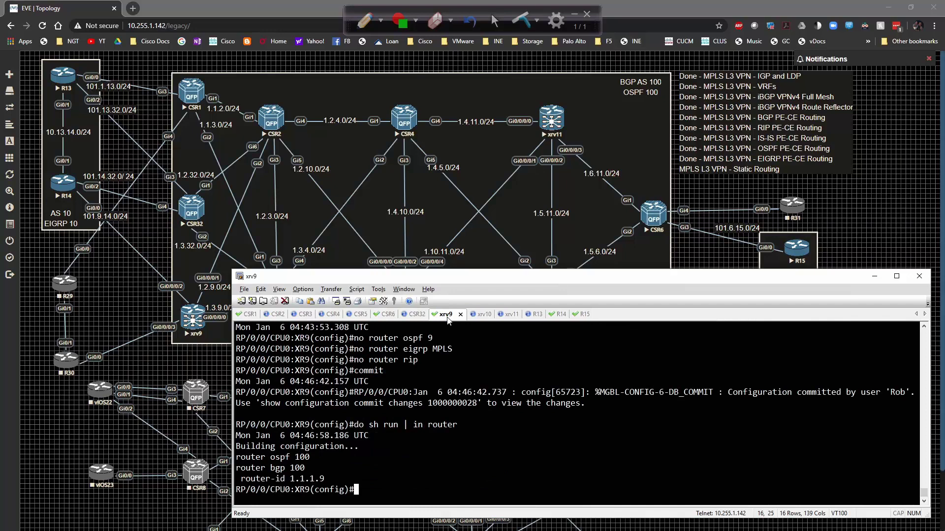
type("do sh route")
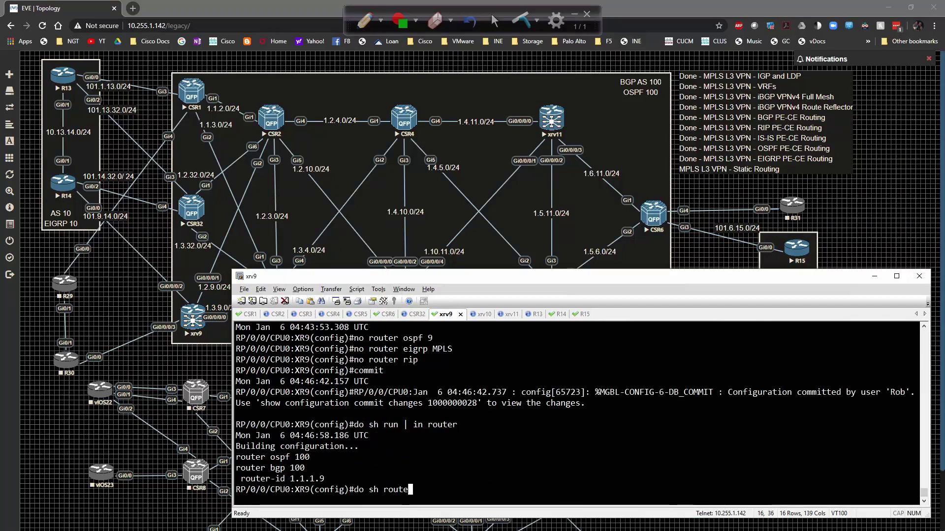
type(" vrf C1")
key("Return")
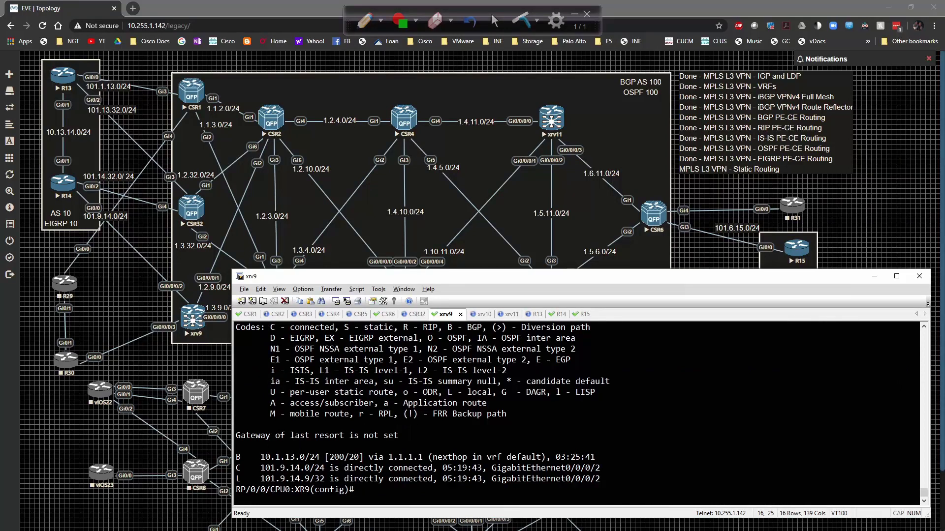
type("do sh bgp vpnv4 unicast ")
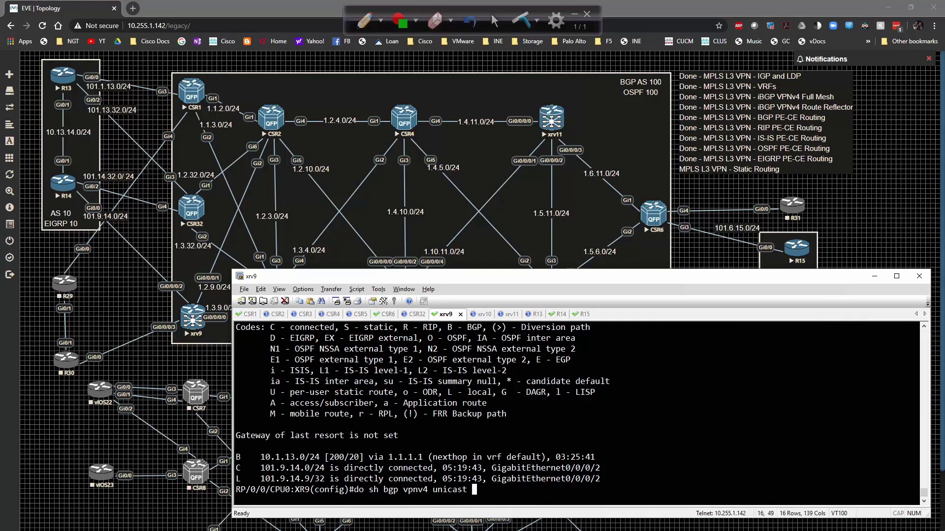
type("vrf C1")
key("Return")
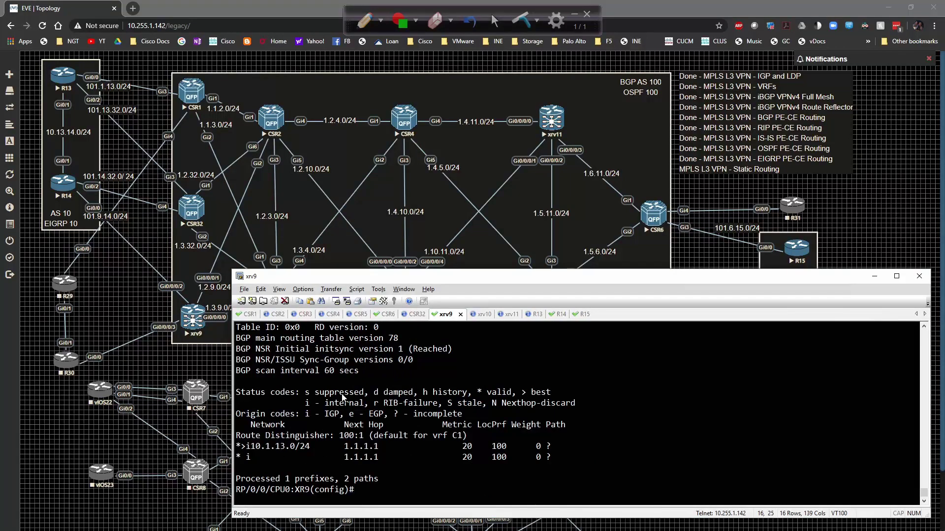
- On XR9, add a VRF C1 IPv4 static route to 10.1.14.0/24 via 101.9.14.14
type("router static")
key("Return")
type("vr")
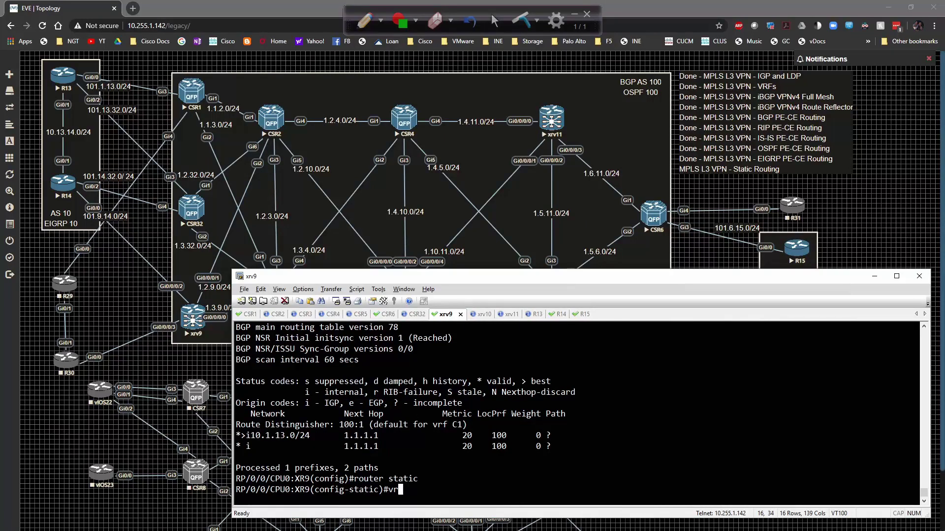
type("f C1")
key("Return")
type("add")
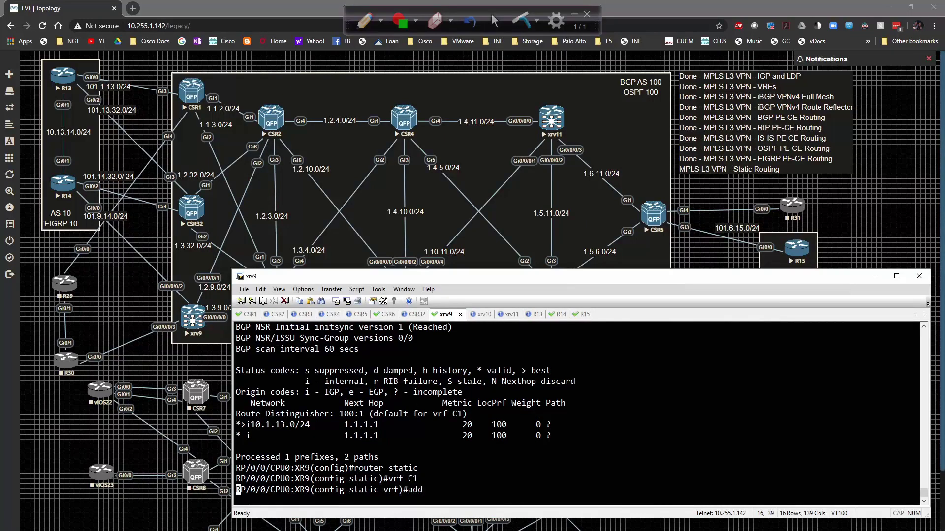
type("ress-family ipv4 un")
key("BackSpace")
key("BackSpace")
key("BackSpace")
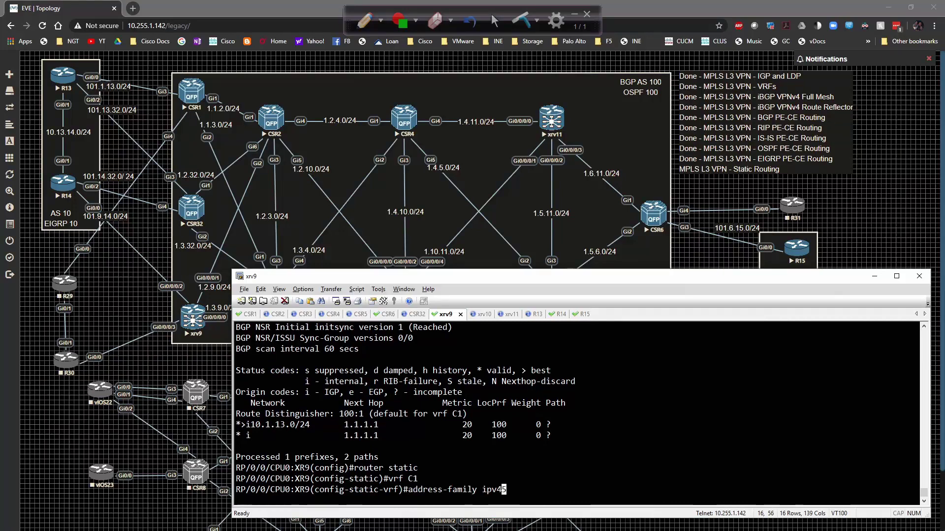
type("unicast")
key("Return")
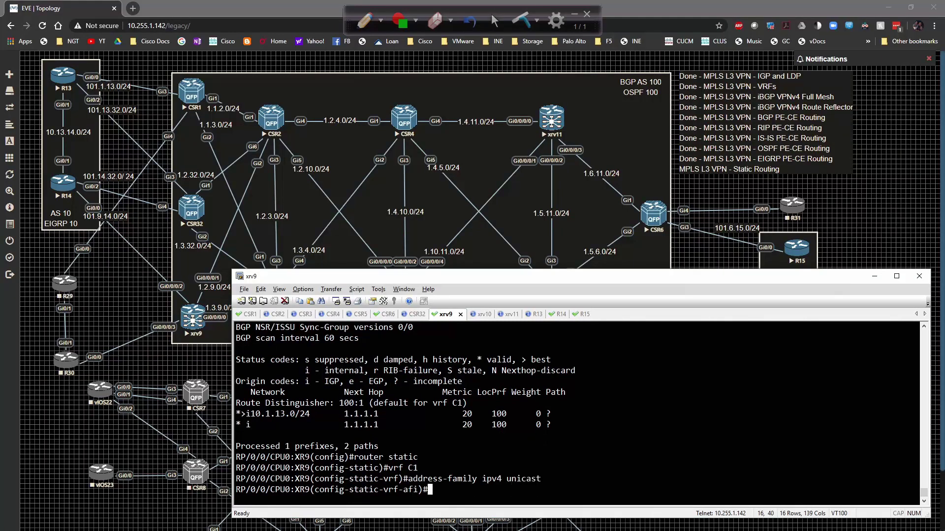
type("10.1.14.0/24 101.9.14")
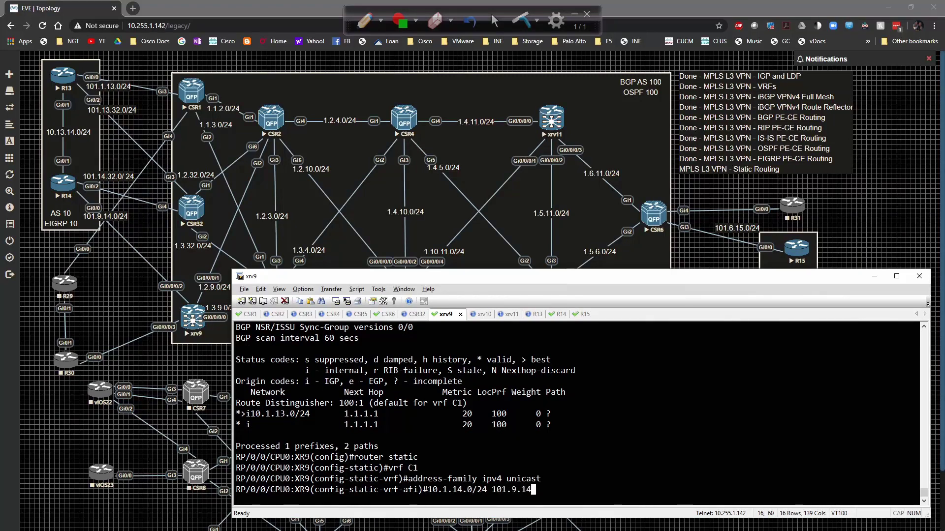
type(".14")
key("Return")
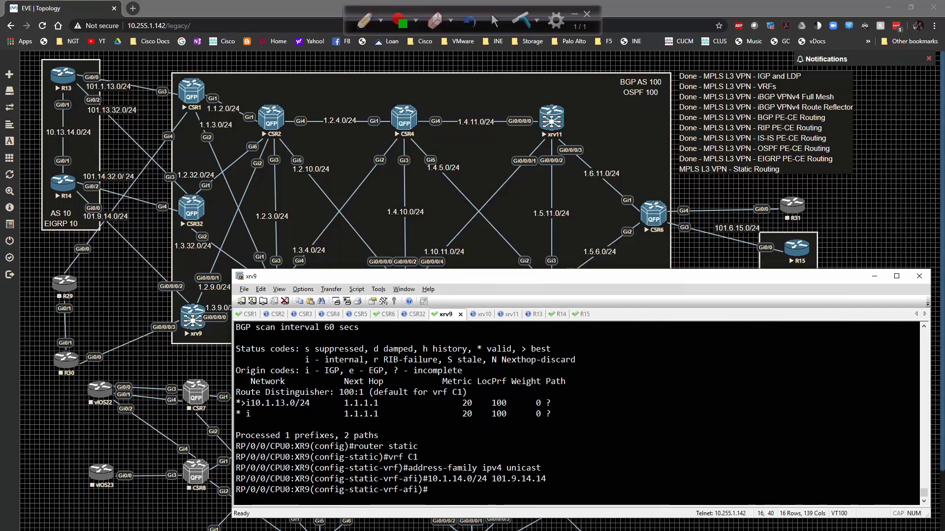
- Commit the new VRF C1 static route configuration on XR9
type("commit")
key("Return")
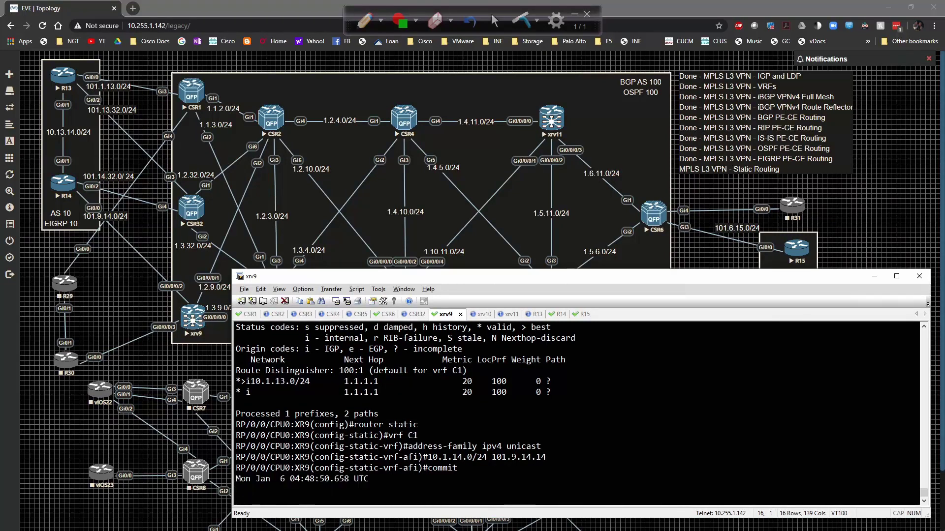
key("Return")
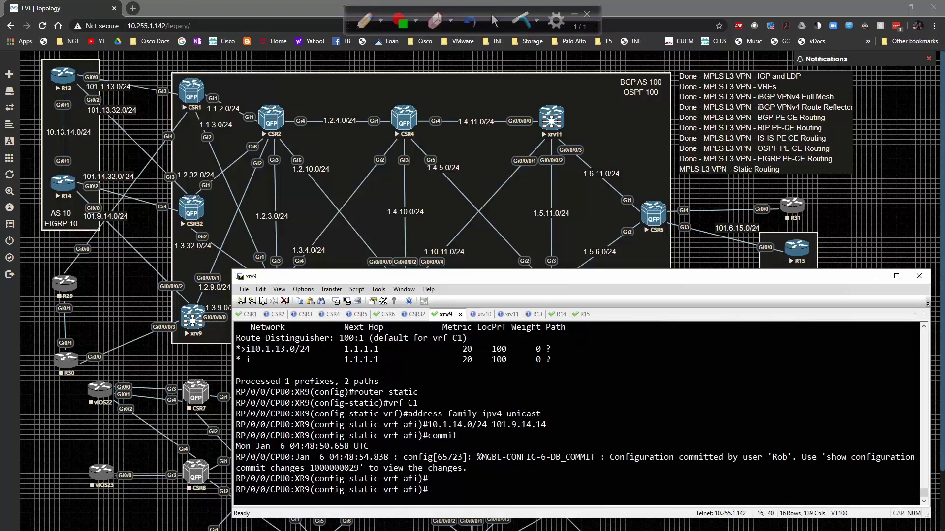
key("Return")
- Check XR9's VRF C1 routing table and ping 10.1.14.14 in VRF C1 with 5/5 success
type("do sh ro")
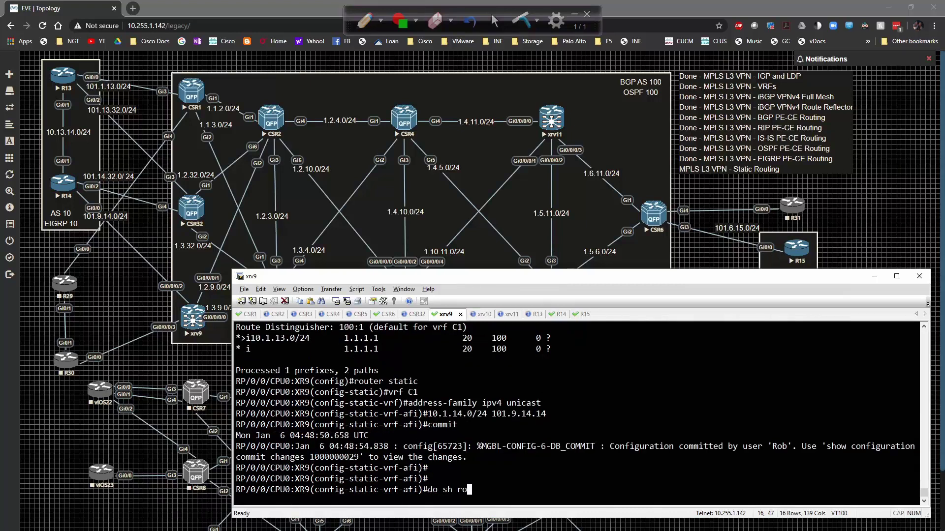
type("ute vrf C1")
key("Return")
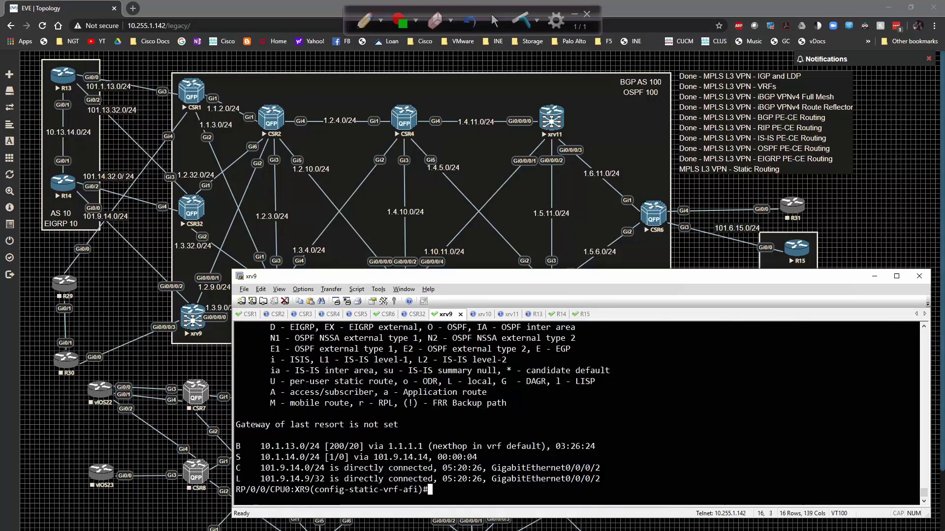
type("do ping ")
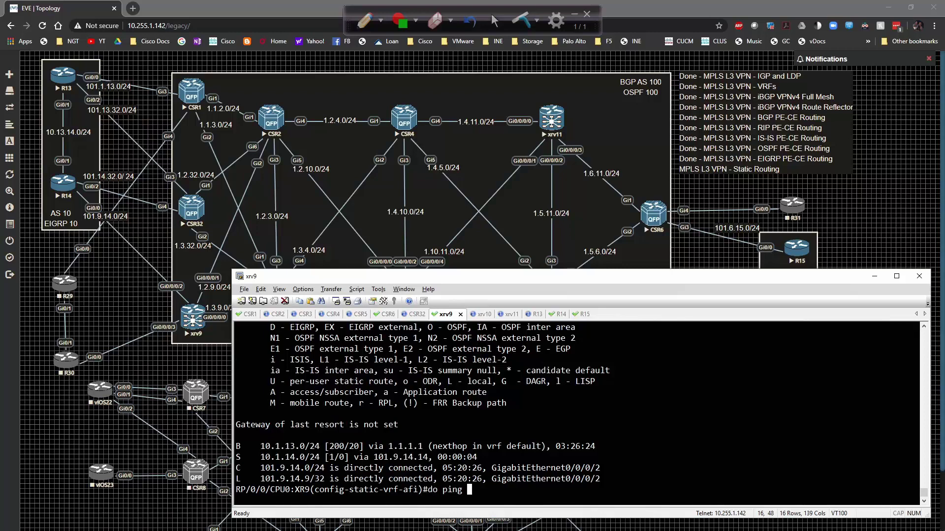
type("vrf C1 10.1.14.14")
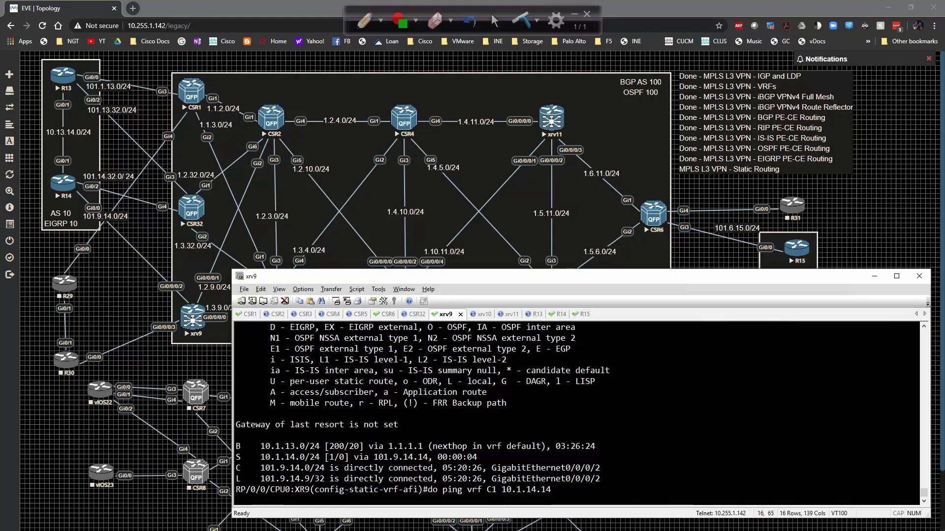
key("Return")
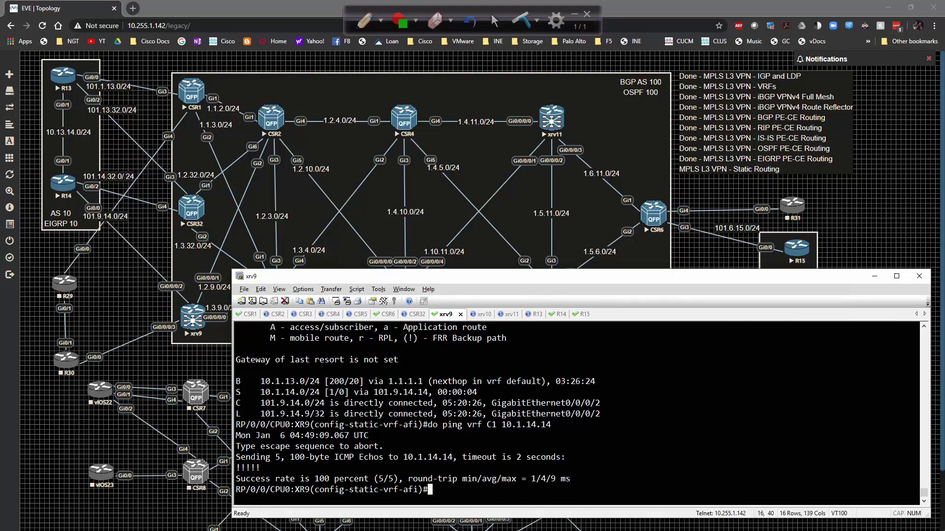
type("router bgp 100")
- Add 'redistribute static' under BGP 100 VRF C1 IPv4 unicast on xrv9
key("Return")
type("vrf C1")
key("Return")
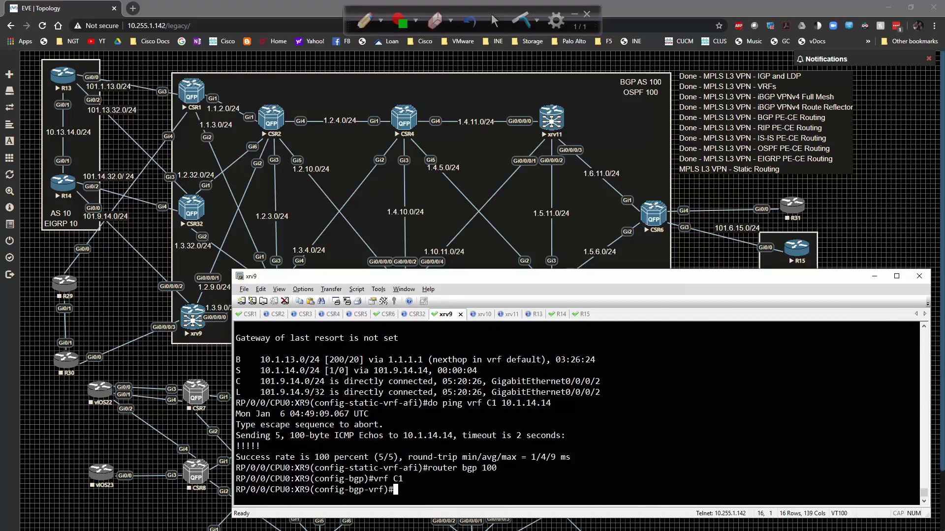
type("red")
key("BackSpace")
key("BackSpace")
key("BackSpace")
type("ad")
key("Tab")
type("ipv4 vr")
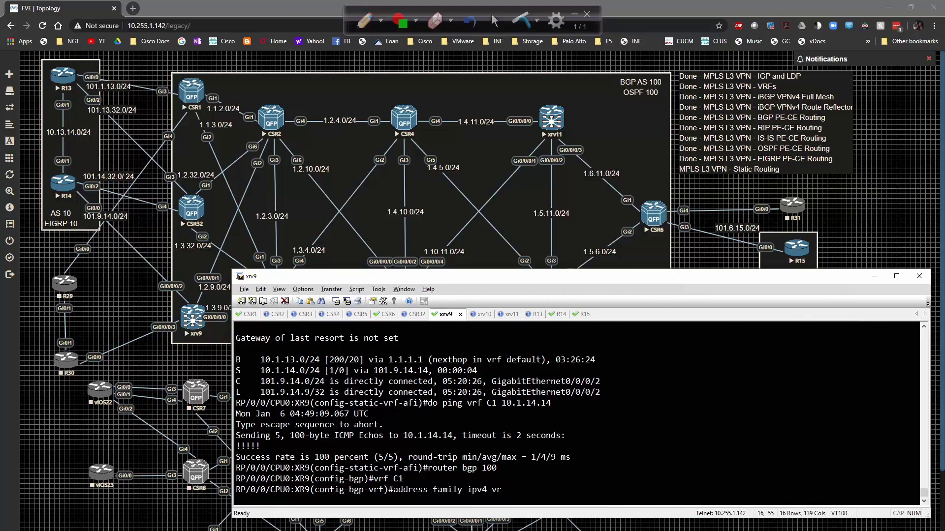
key("Tab")
key("Return")
type("re")
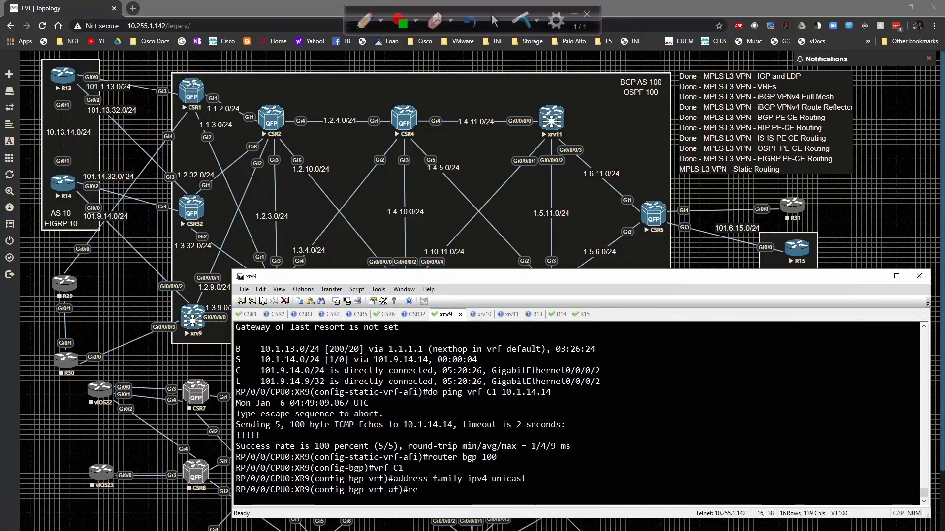
key("Tab")
type("st")
key("Tab")
type("?")
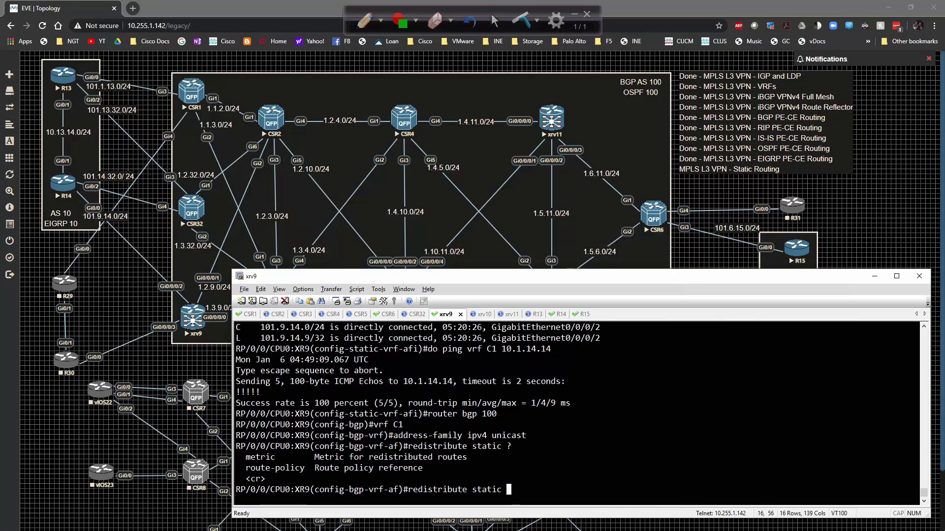
key("Return")
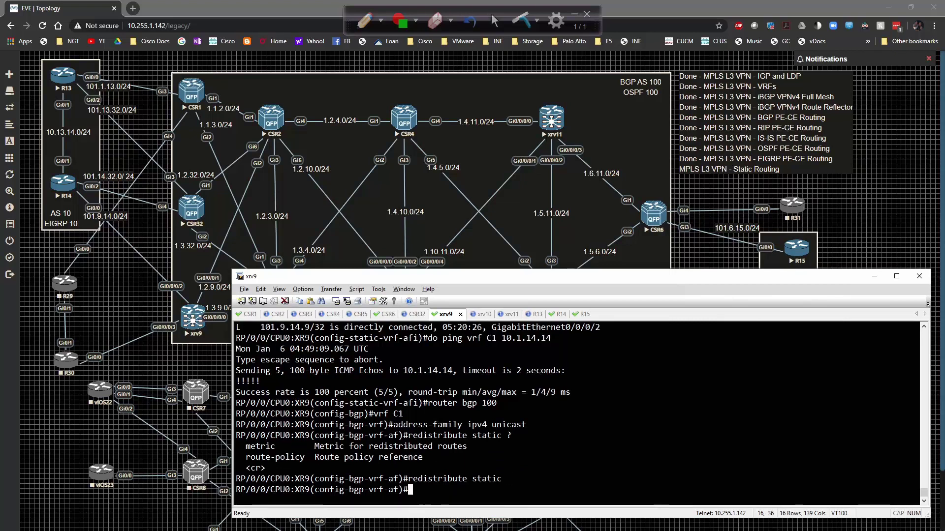
- Commit the BGP change and confirm 10.1.14.0/24 in xrv9's VRF C1 VPNv4 table
type("co")
right_click(343, 326)
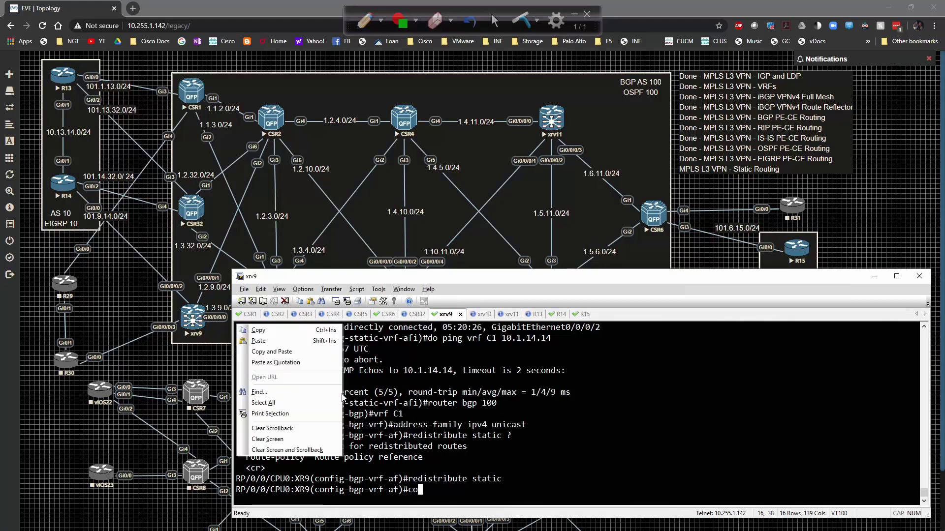
key("Escape")
type("mmit")
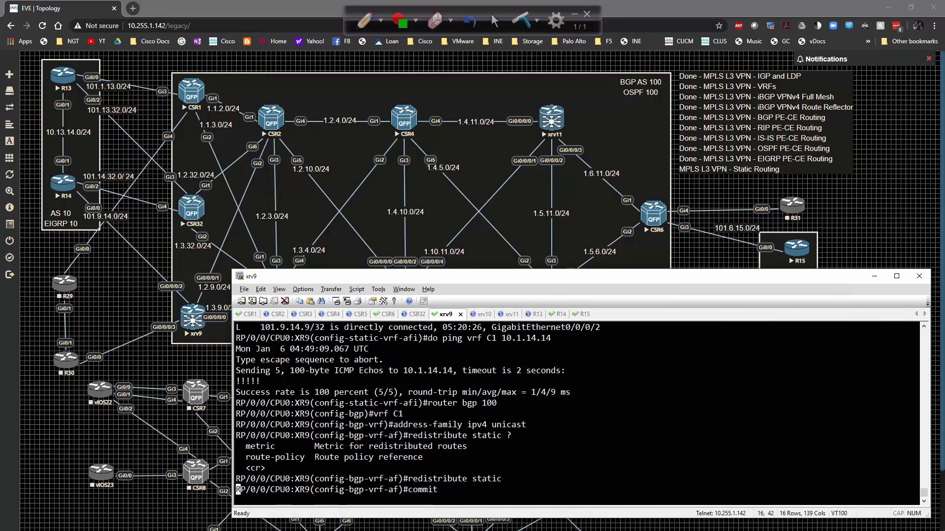
key("Return")
type("do sh ")
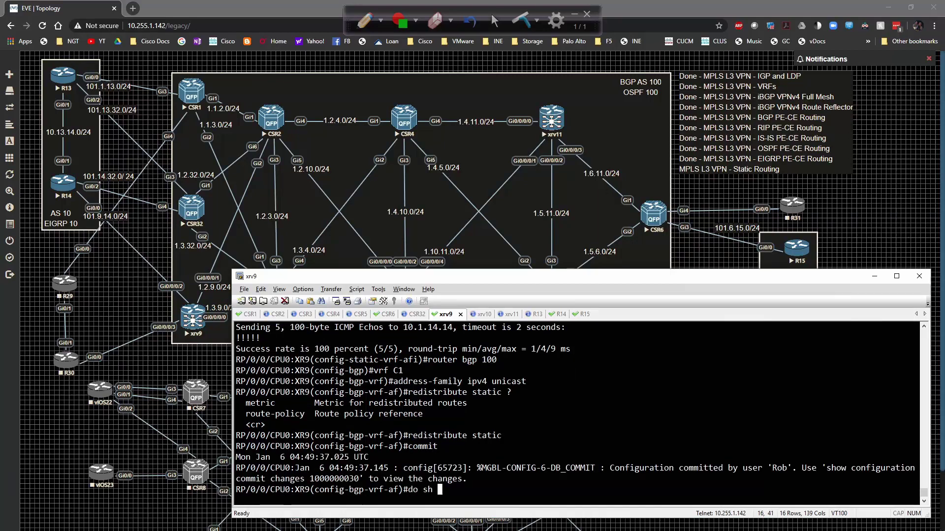
type("bgp vpnv4 un")
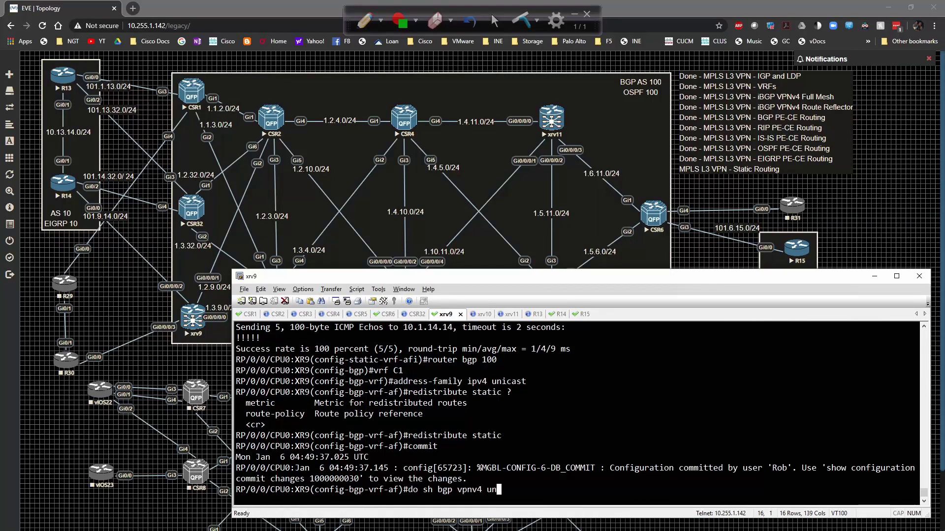
type("icast vrf C1")
key("Return")
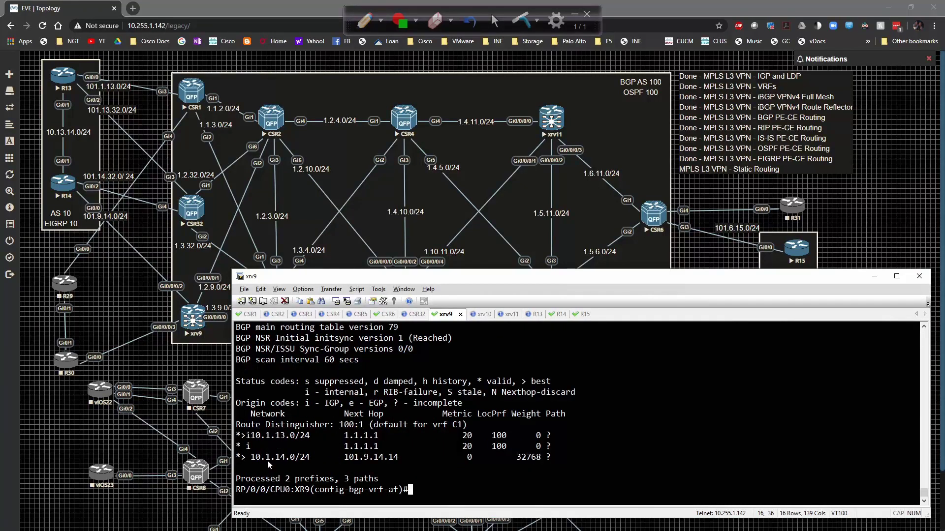
- On CSR6, display the VPNv4 unicast BGP table for all VRFs
left_click(383, 314)
key("Up")
key("Up")
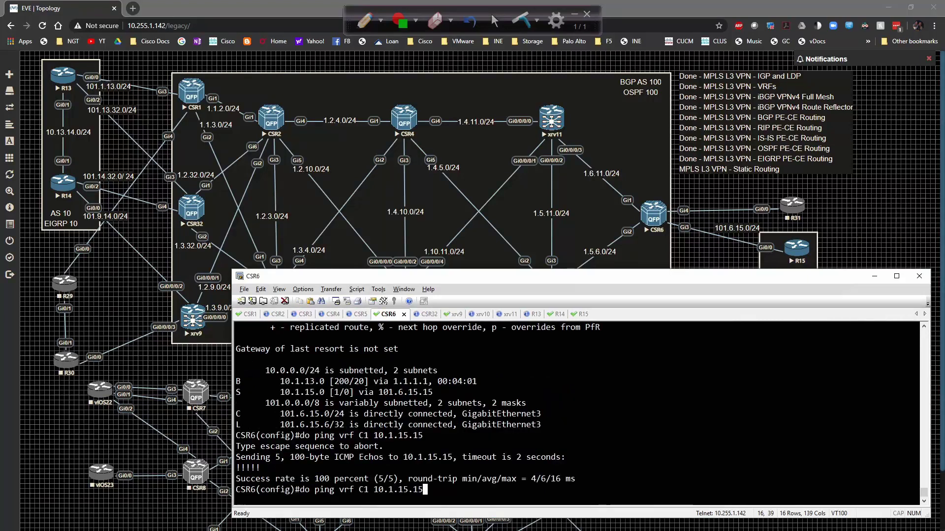
key("Up")
key("Up")
key("Return")
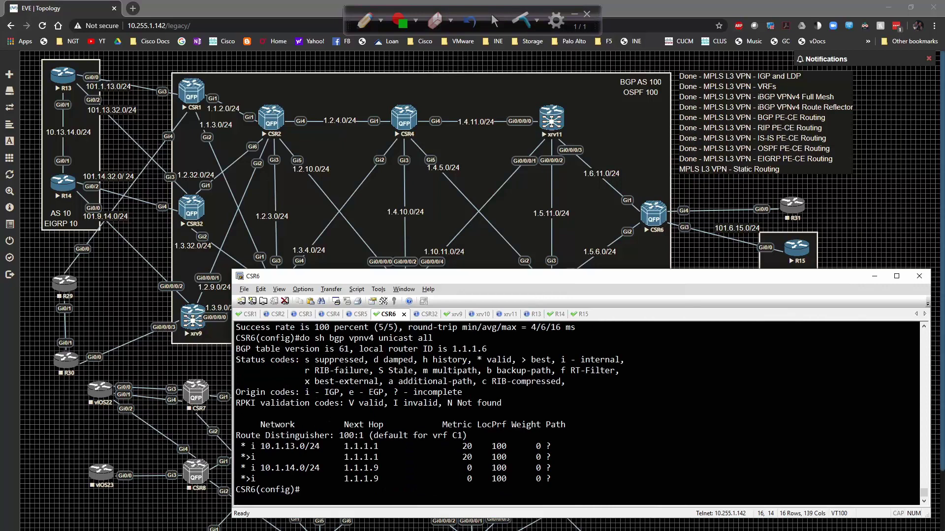
- Add 'redistribute static' under CSR6's BGP 100 IPv4 VRF C1 and confirm 10.1.15.0/24 appears
type("router bgp 100")
key("Return")
type("add")
key("Tab")
type("ipv4 ")
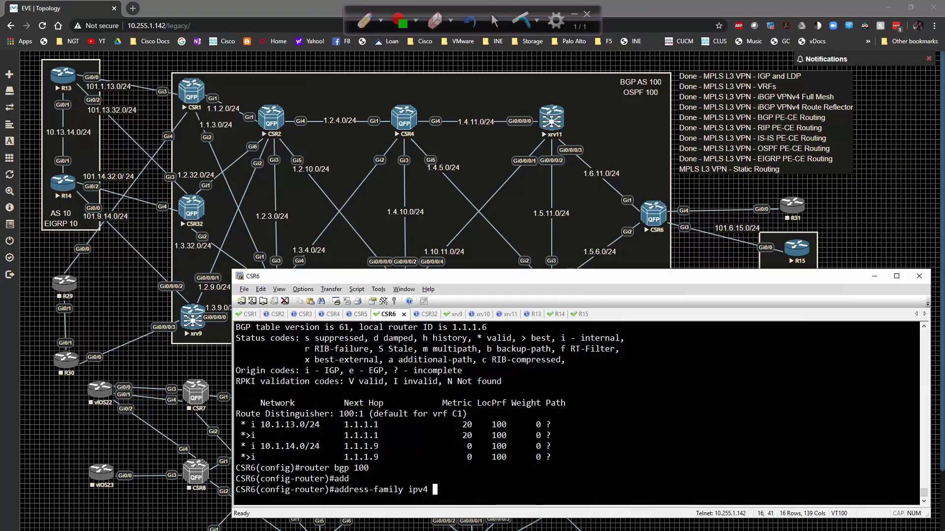
type("vrf C1")
key("Return")
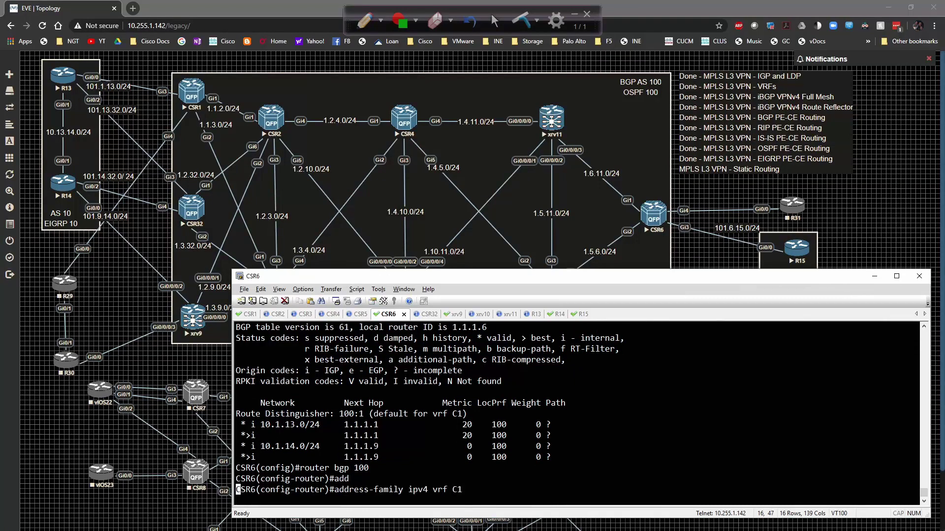
type("red")
key("Tab")
type("c")
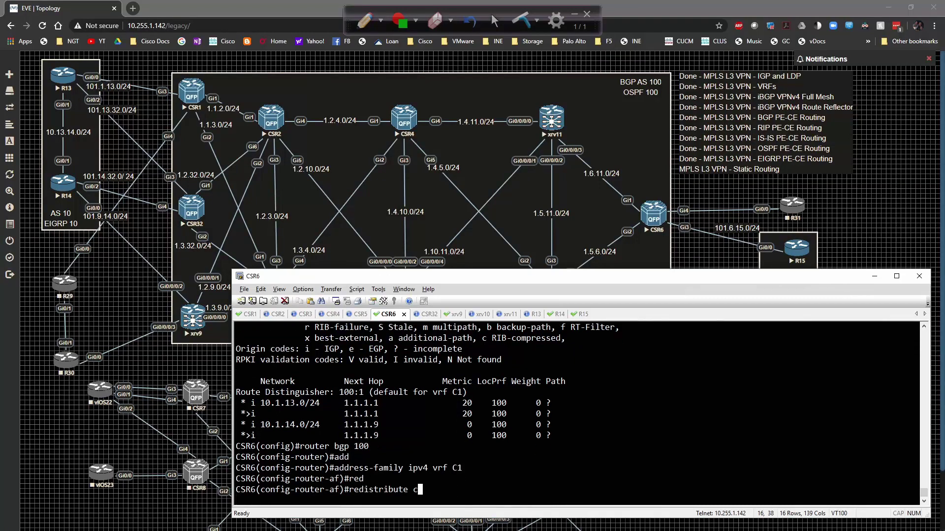
key("BackSpace")
type("st")
key("Tab")
key("Return")
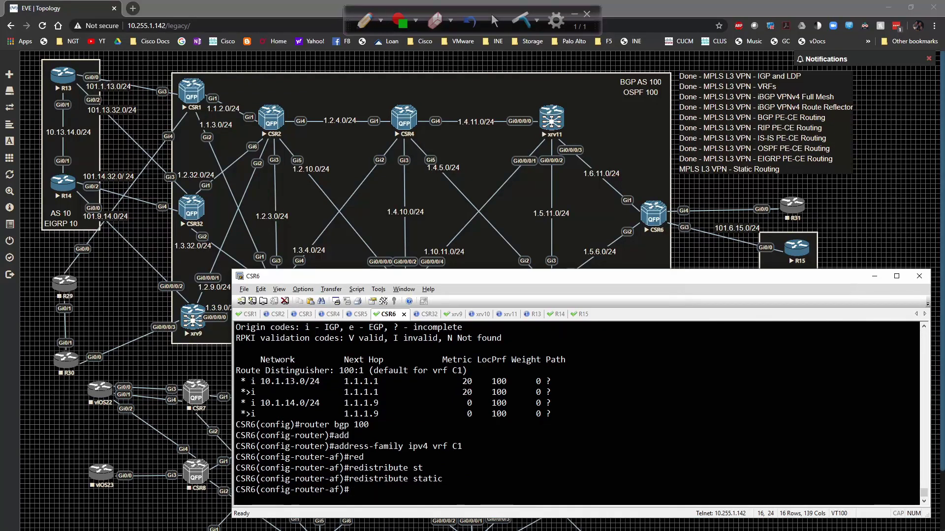
type("do sh bgp vpnv4 un")
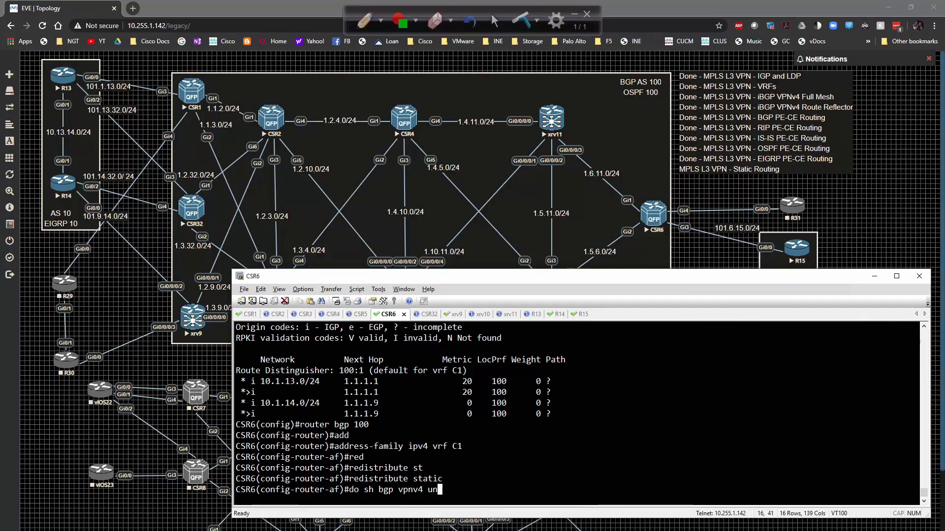
type("ccast all")
key("Return")
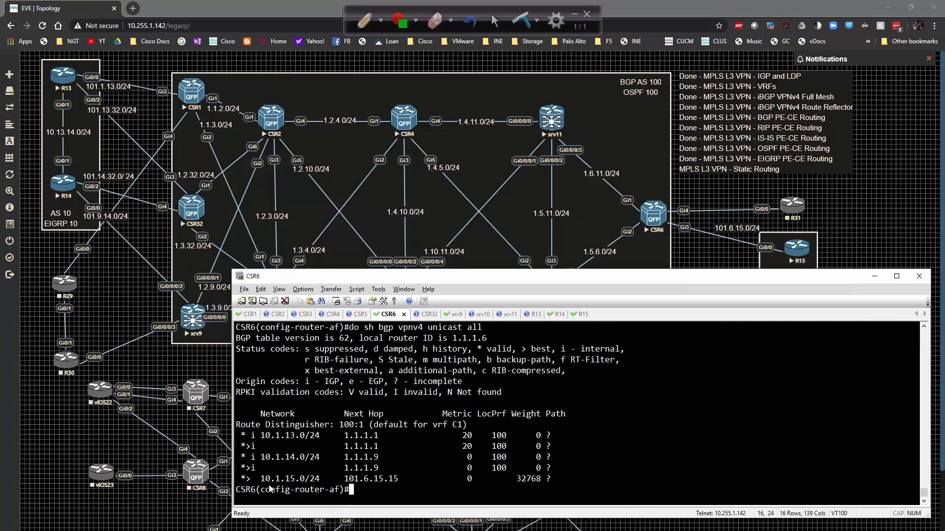
- Recheck xrv9's VRF C1 BGP table to confirm 10.1.15.0/24 is learned
left_click(452, 317)
key("Up")
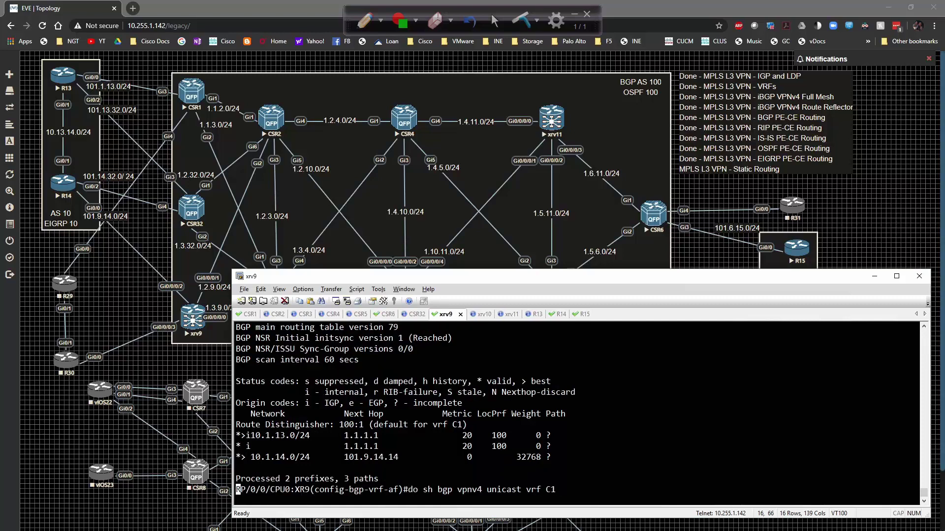
key("Return")
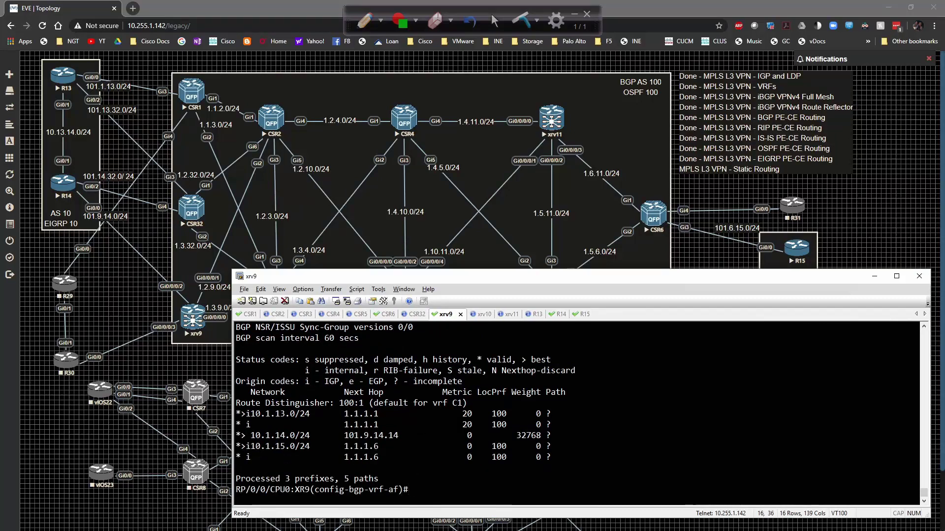
- On R15, traceroute numerically from loopback 0 to 10.1.14.14, reaching it in 6 hops
left_click(578, 316)
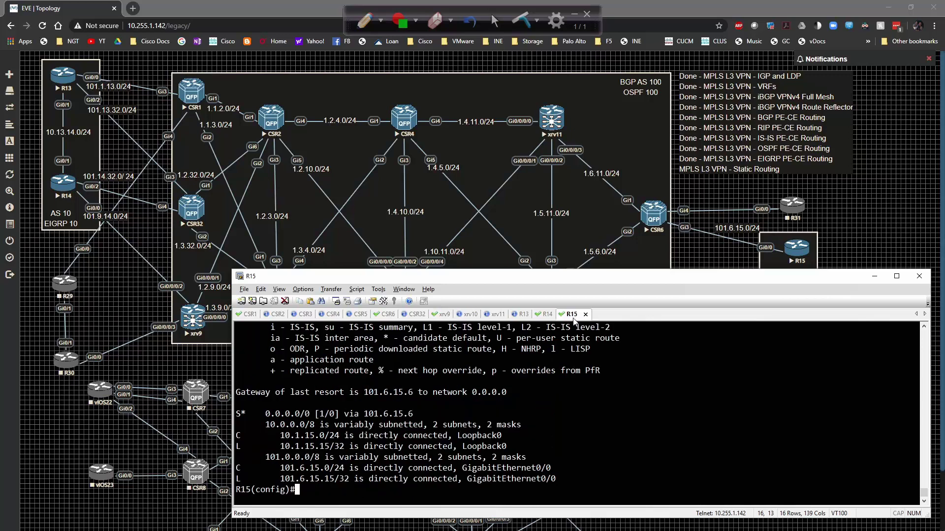
type("end")
key("Return")
key("Return")
key("Return")
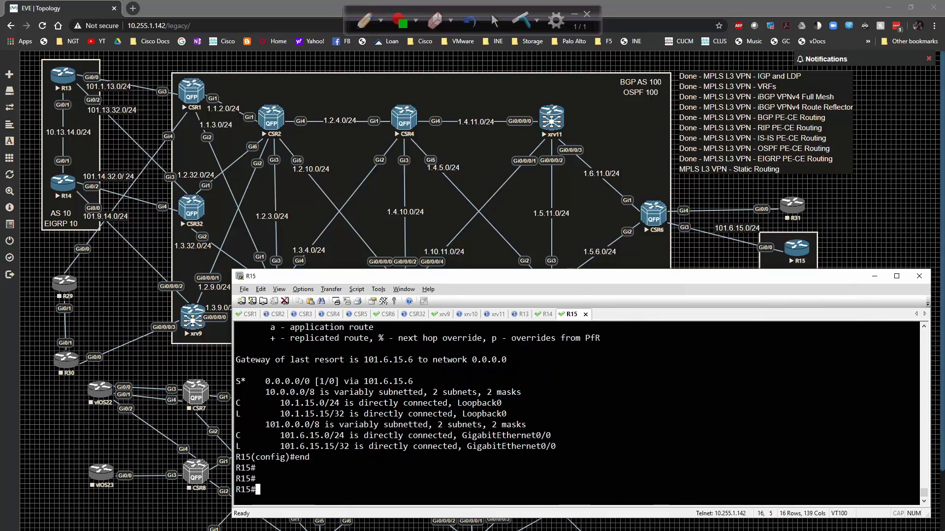
type("traceroute 10.1.")
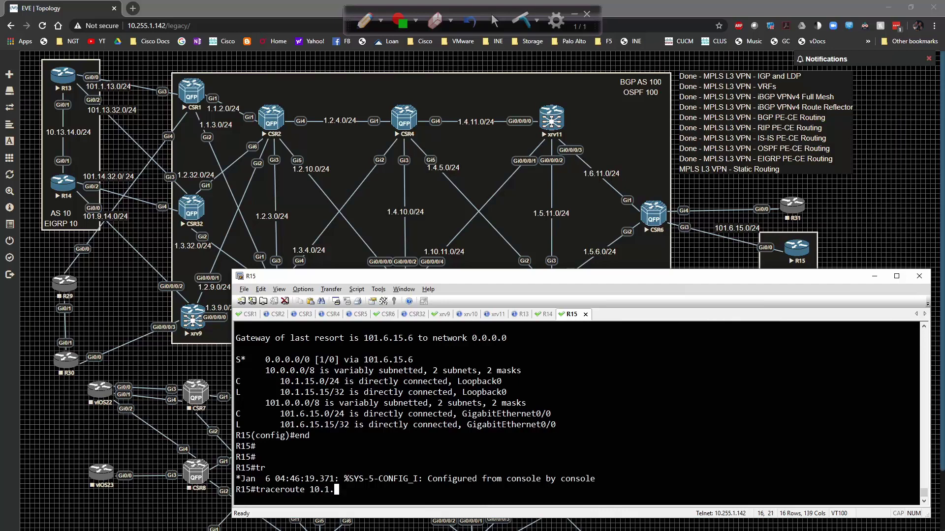
type("14.14 so")
key("Tab")
type("l")
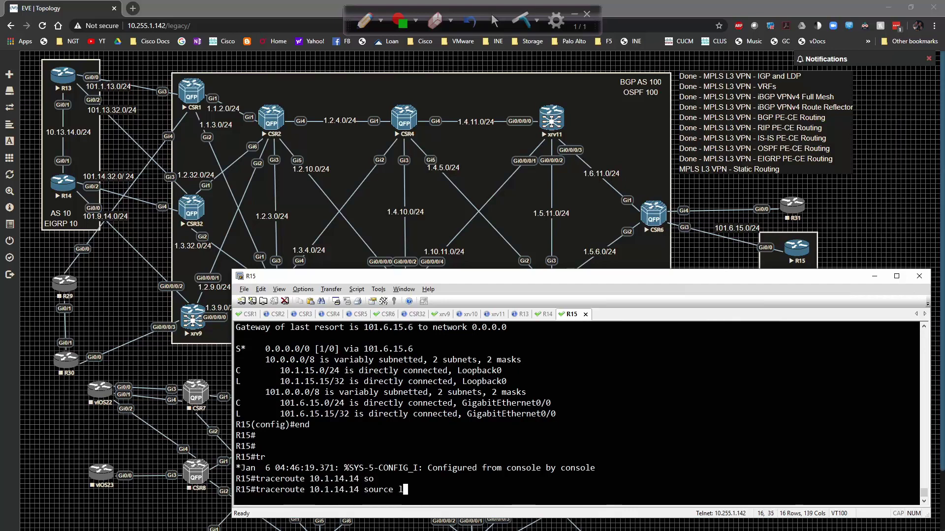
type("oo")
key("Tab")
type("0 num")
key("Tab")
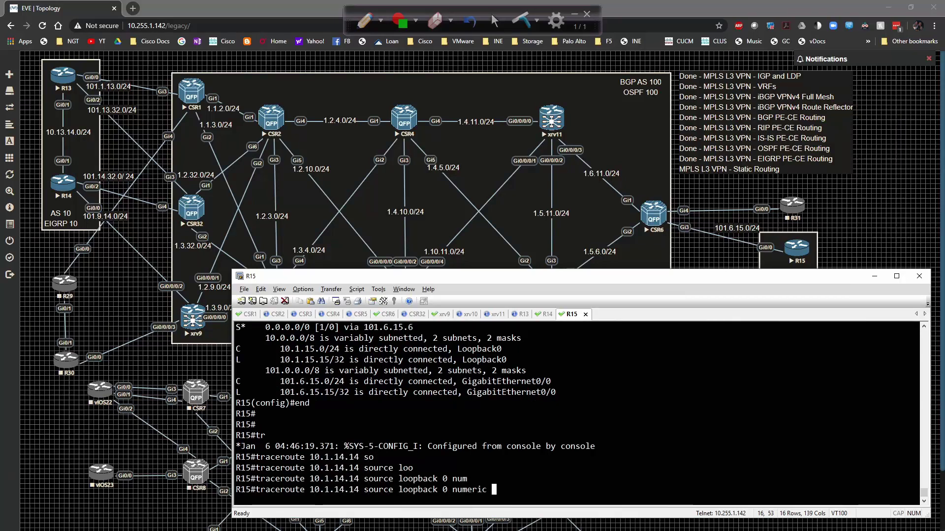
key("Return")
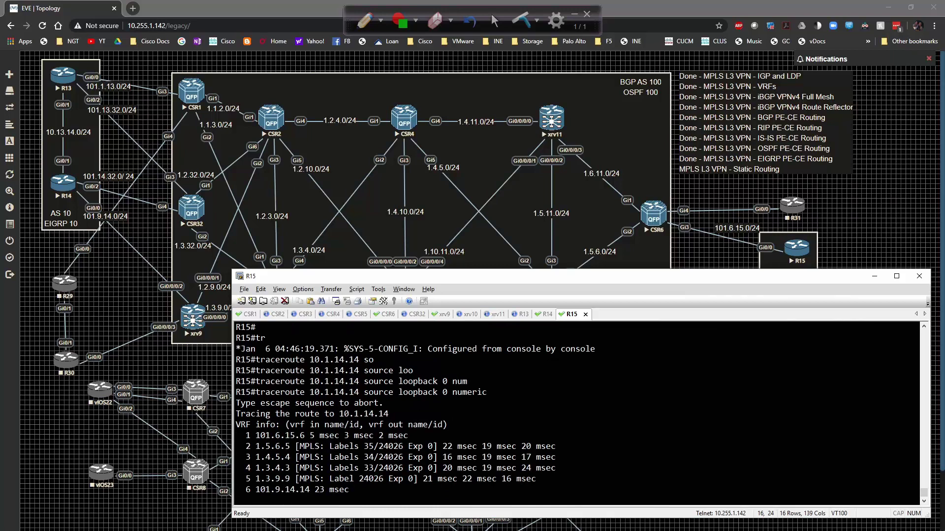